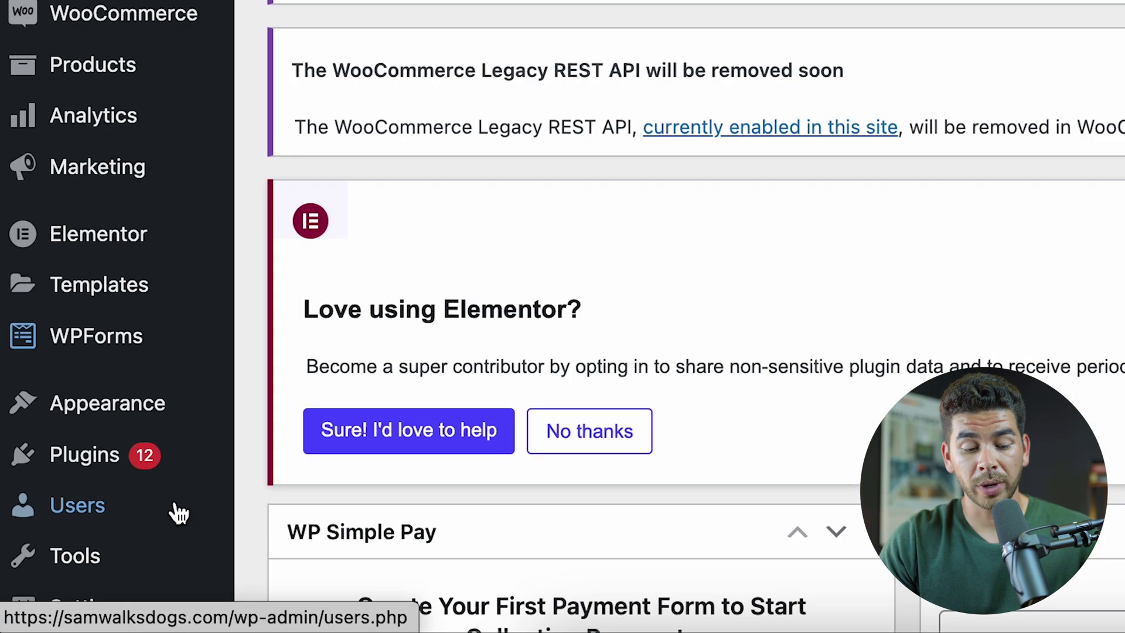
Install and activate the HubSpot plugin found by searching 'hubs' under Plugins > Add New.
{"action": "mouse_move", "coordinate": [75, 595]}
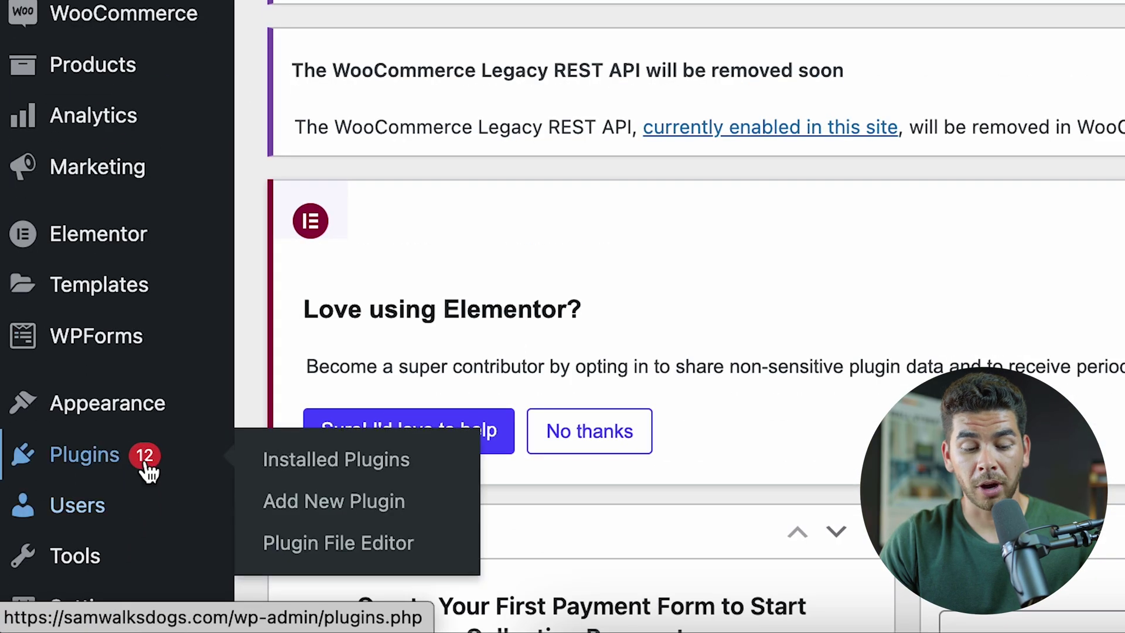
{"action": "left_click", "coordinate": [336, 460]}
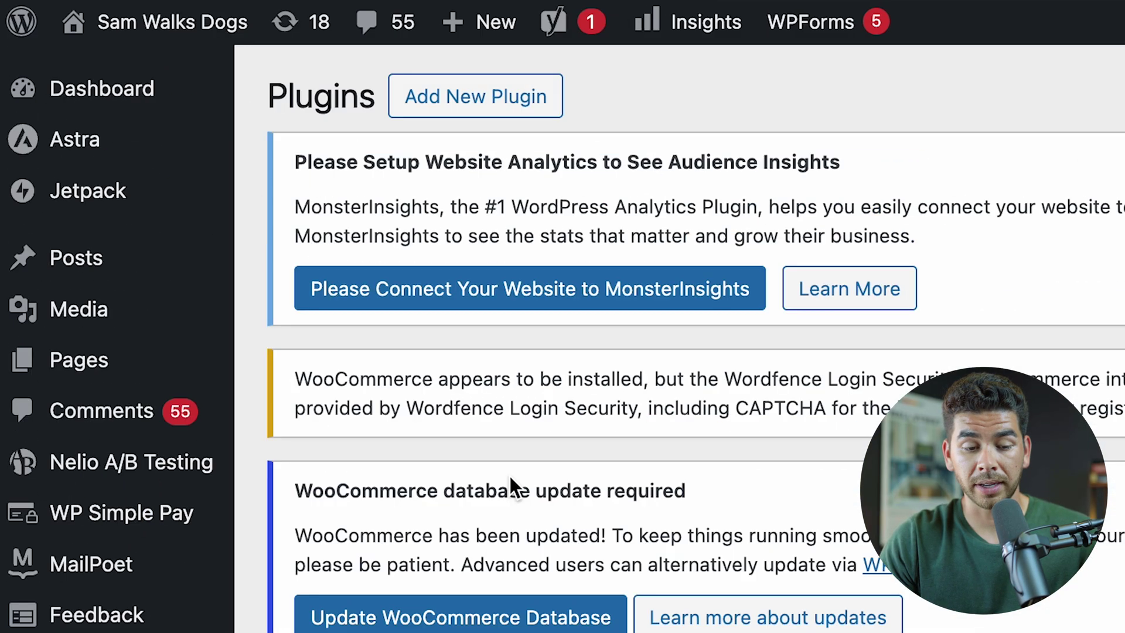
{"action": "left_click", "coordinate": [535, 99]}
{"action": "left_click", "coordinate": [725, 226]}
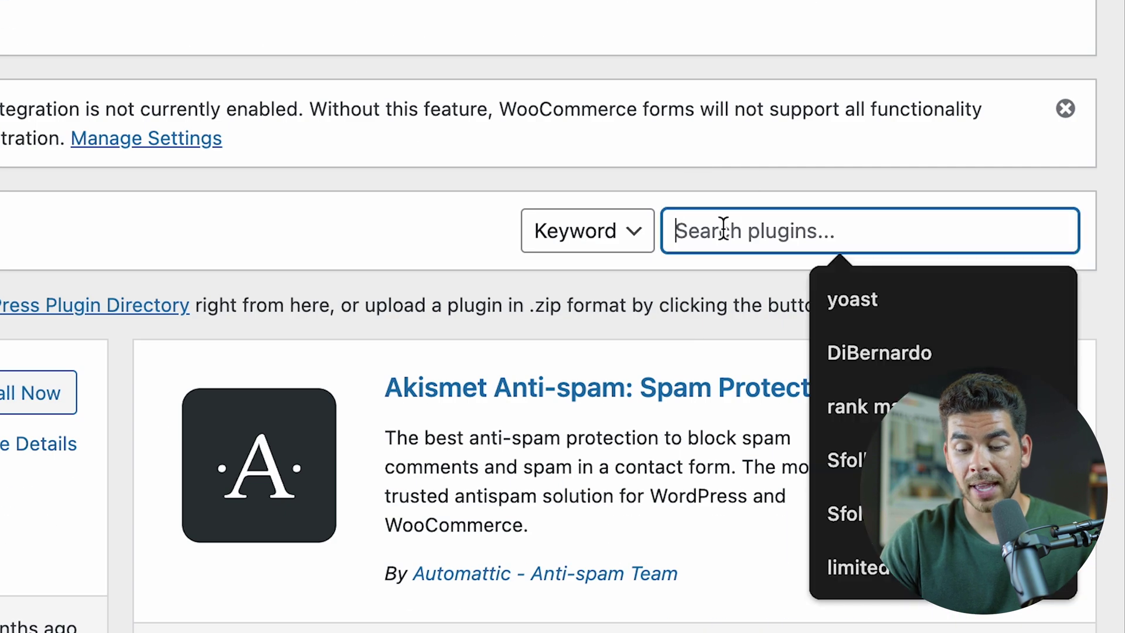
{"action": "type", "text": "hubs"}
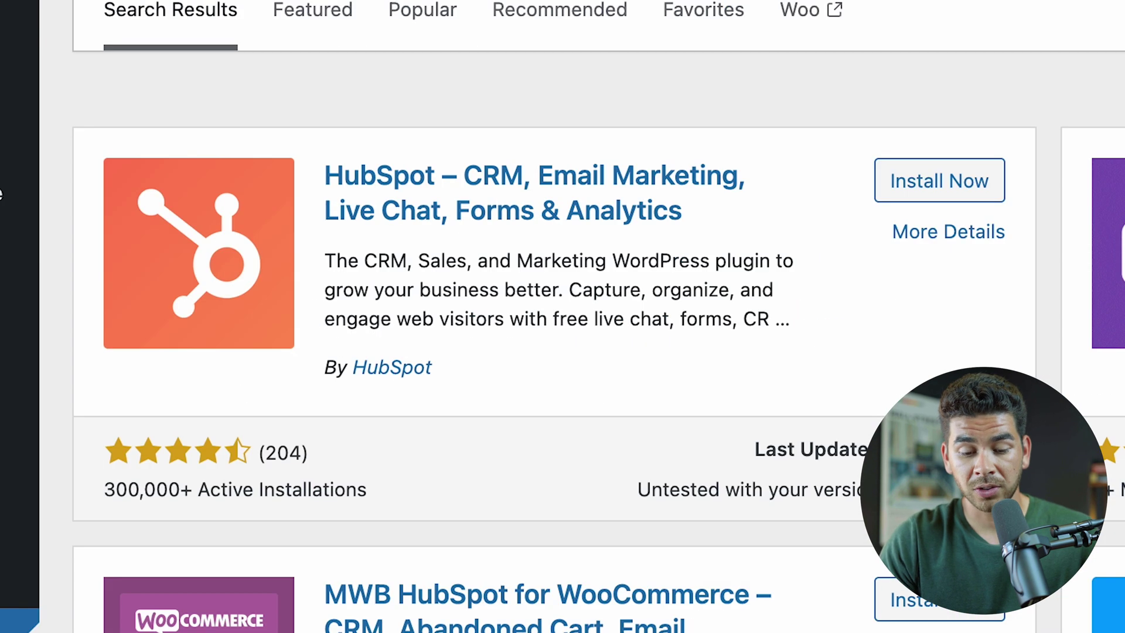
{"action": "left_click", "coordinate": [940, 196]}
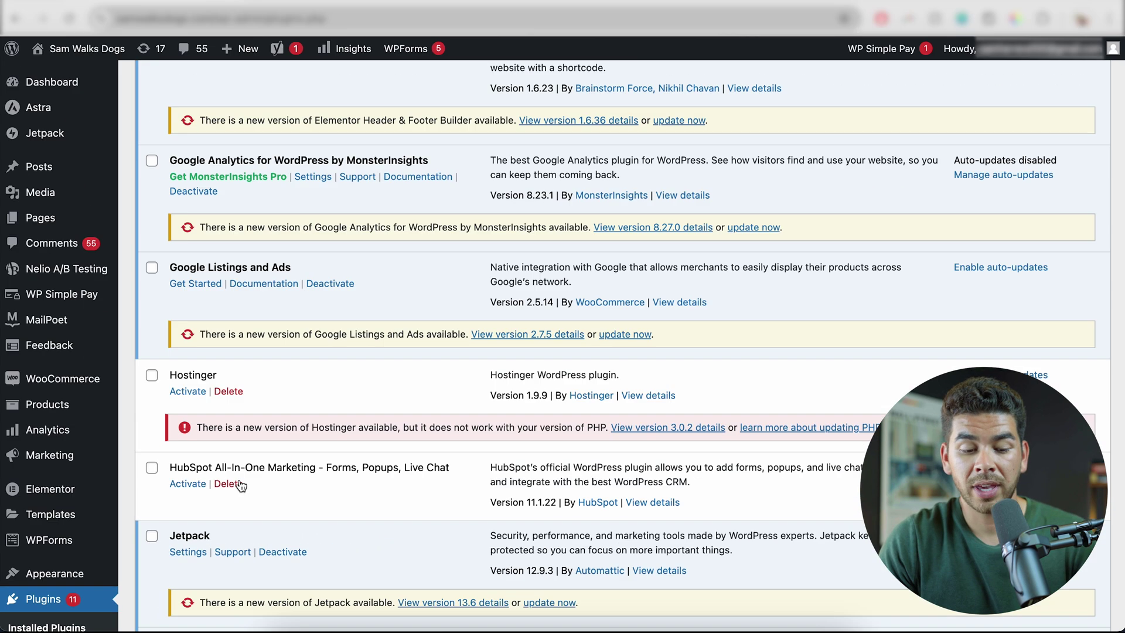
{"action": "left_click", "coordinate": [196, 484]}
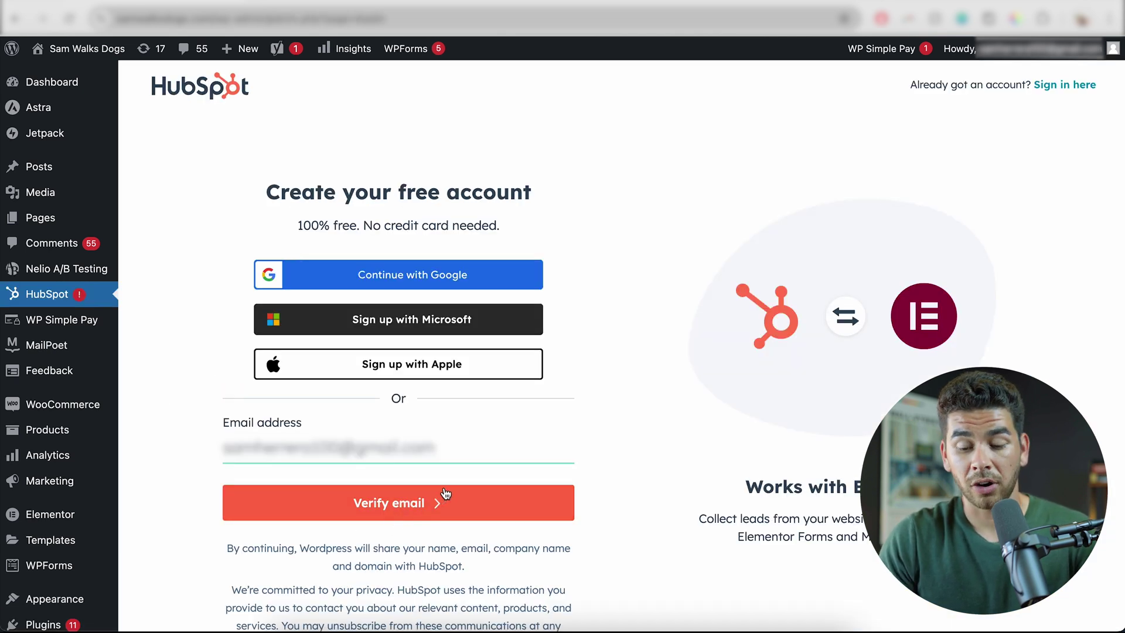
Verify the email, connect HubSpot to the Sam Walks Dogs site, and dismiss the welcome modal.
{"action": "left_click", "coordinate": [433, 507]}
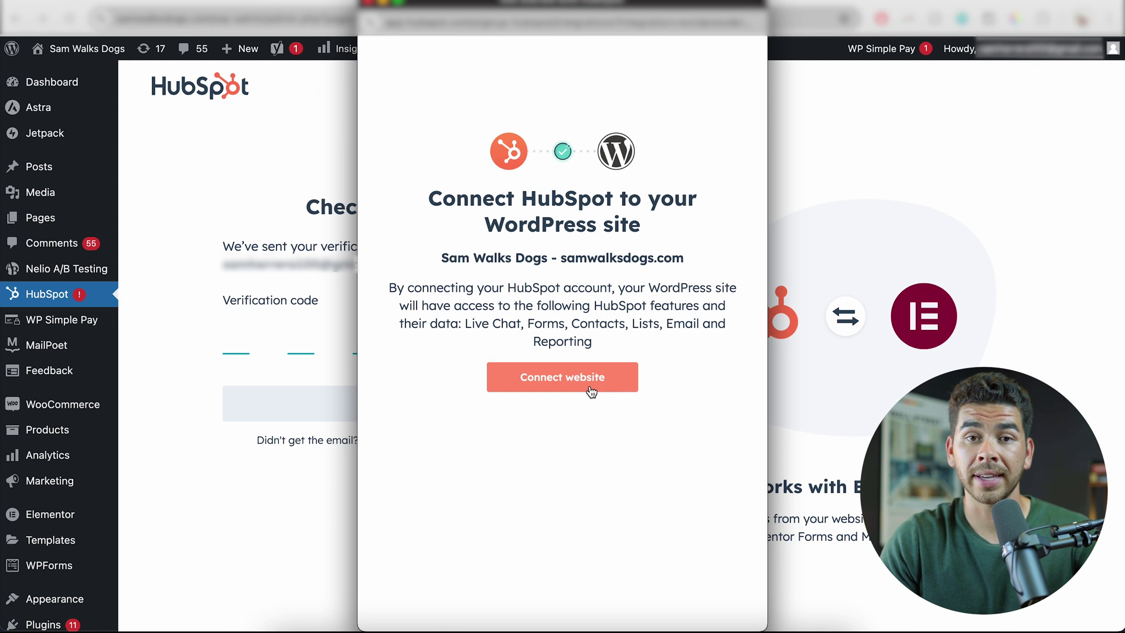
{"action": "left_click", "coordinate": [591, 390]}
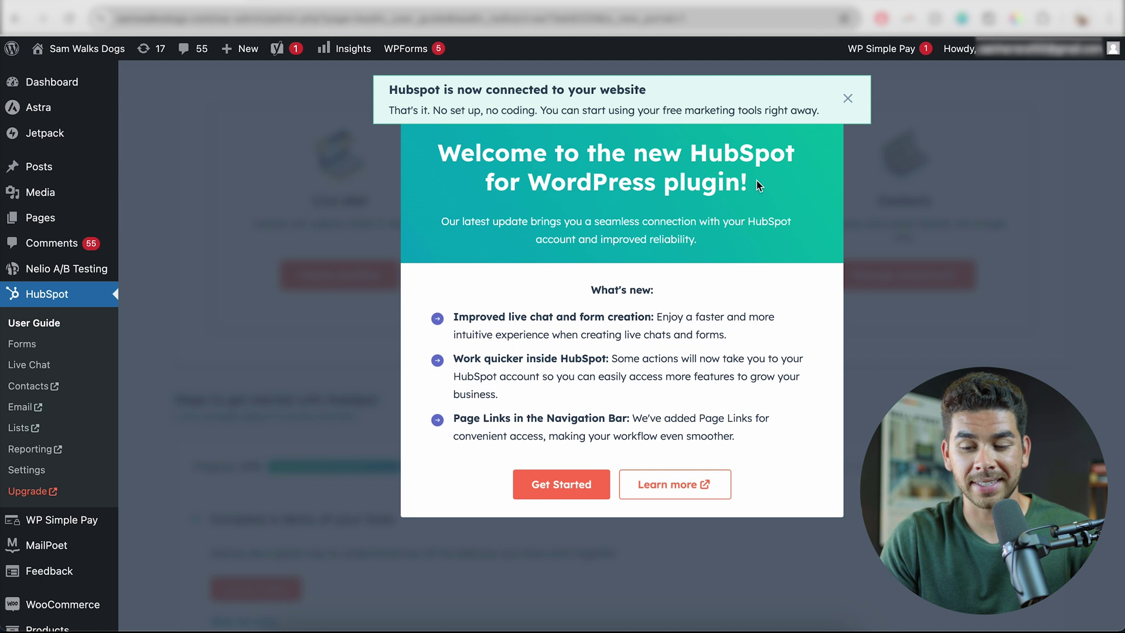
{"action": "left_click", "coordinate": [566, 490]}
Start a new chatflow from the Live chat card on the HubSpot dashboard.
{"action": "scroll", "coordinate": [566, 487], "scroll_direction": "down", "scroll_amount": 5}
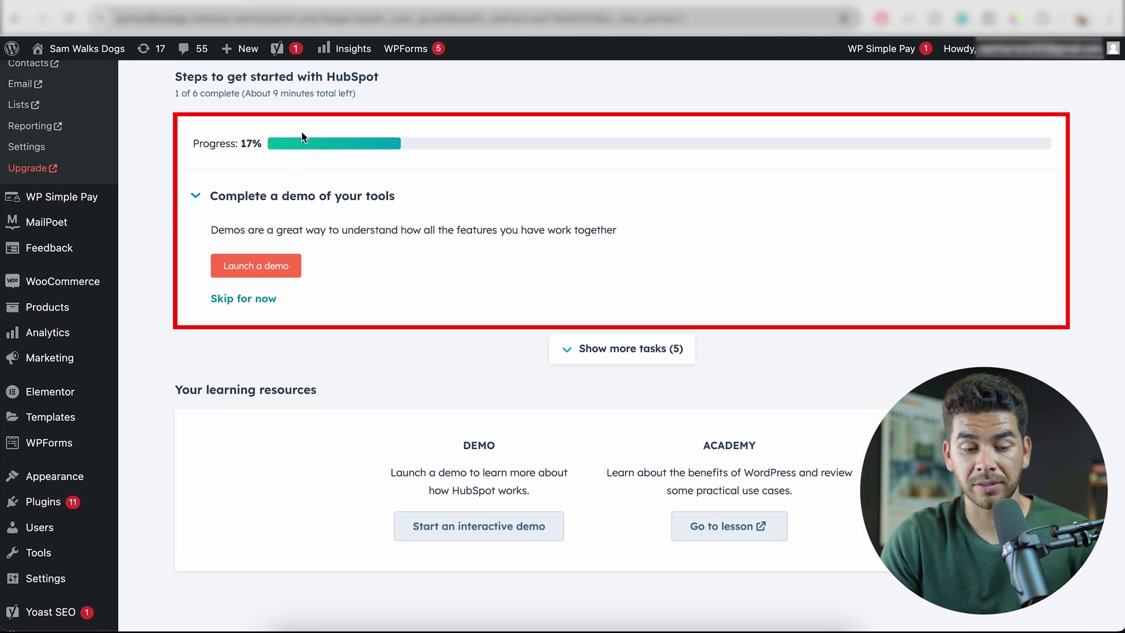
{"action": "scroll", "coordinate": [498, 313], "scroll_direction": "down", "scroll_amount": 2}
{"action": "scroll", "coordinate": [498, 313], "scroll_direction": "up", "scroll_amount": 7}
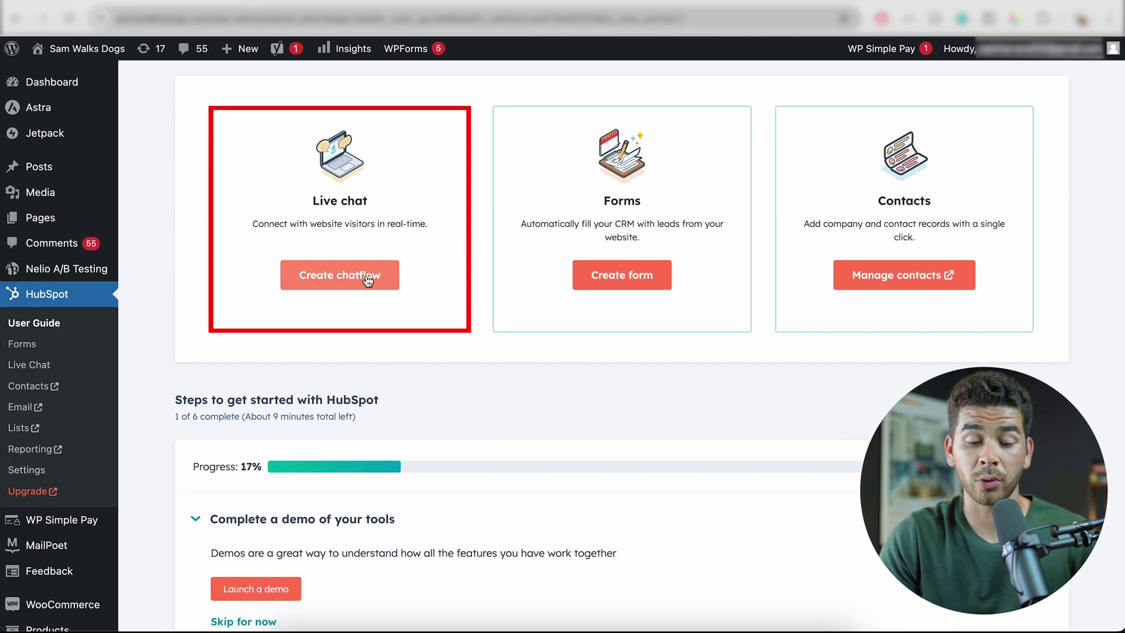
{"action": "left_click", "coordinate": [369, 281]}
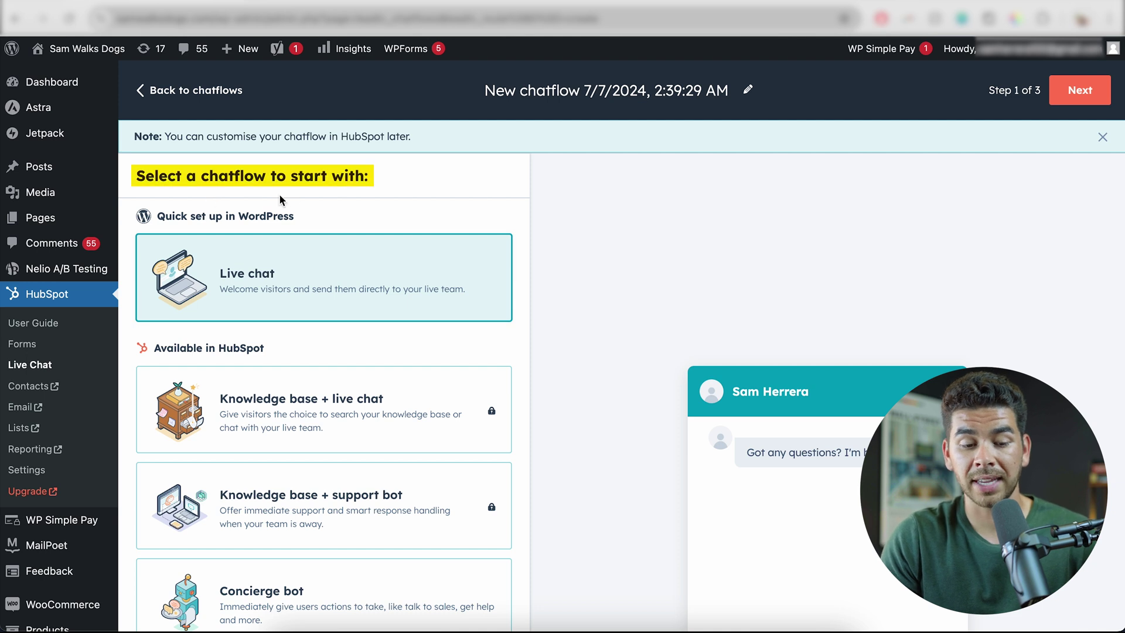
Choose the Tickets bot template instead of Knowledge base + support bot, and continue into HubSpot.
{"action": "scroll", "coordinate": [304, 302], "scroll_direction": "down", "scroll_amount": 1}
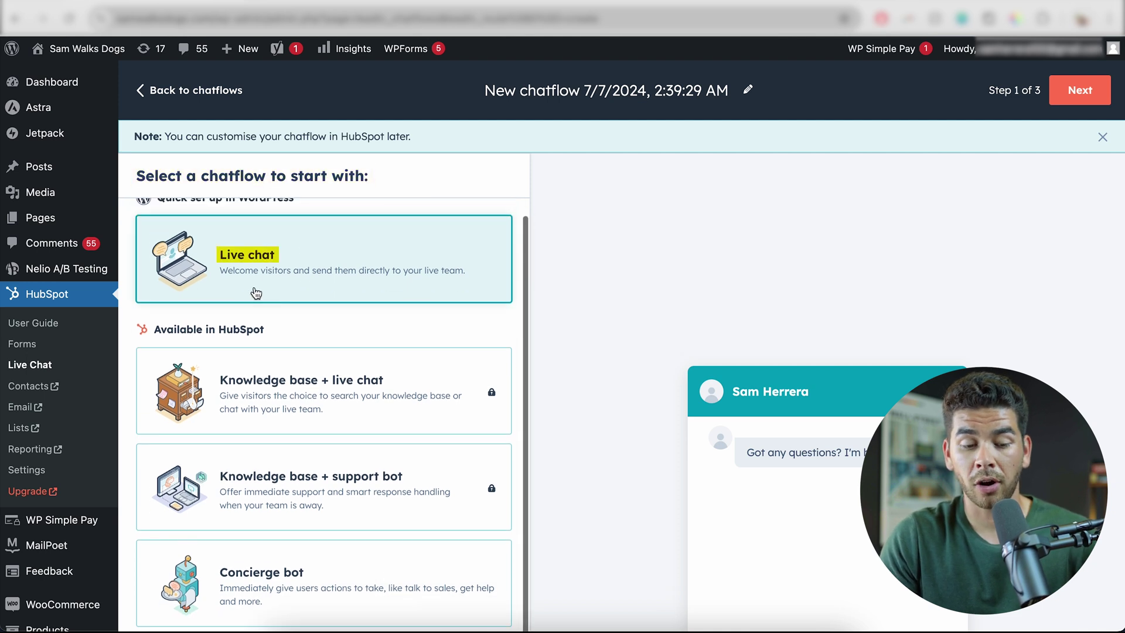
{"action": "scroll", "coordinate": [341, 321], "scroll_direction": "down", "scroll_amount": 3}
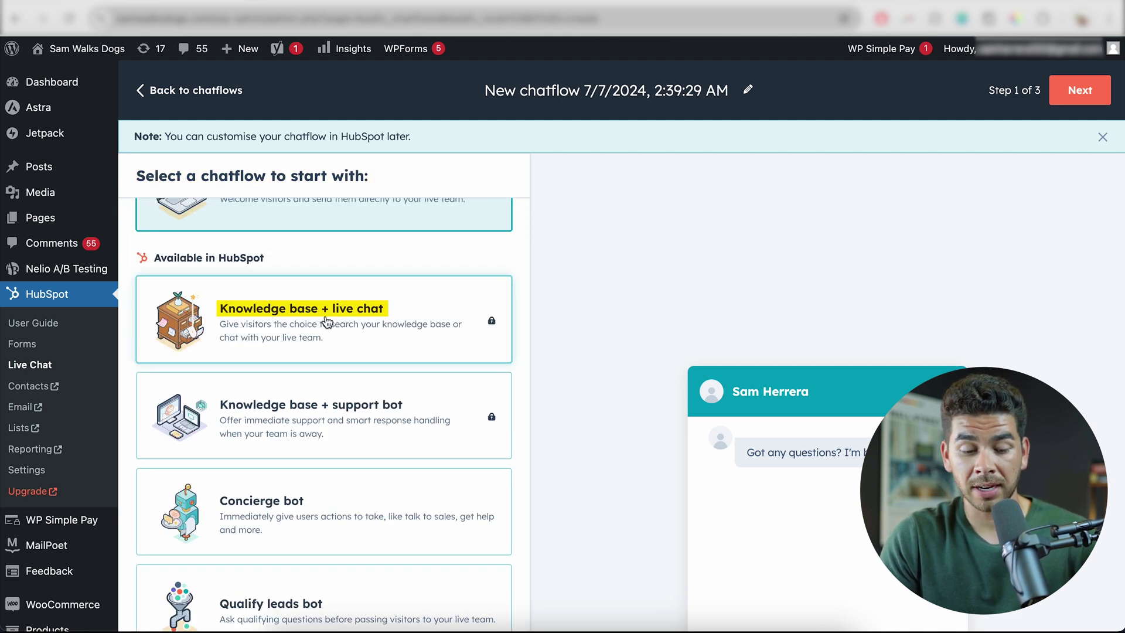
{"action": "scroll", "coordinate": [326, 321], "scroll_direction": "down", "scroll_amount": 1}
{"action": "scroll", "coordinate": [363, 457], "scroll_direction": "down", "scroll_amount": 5}
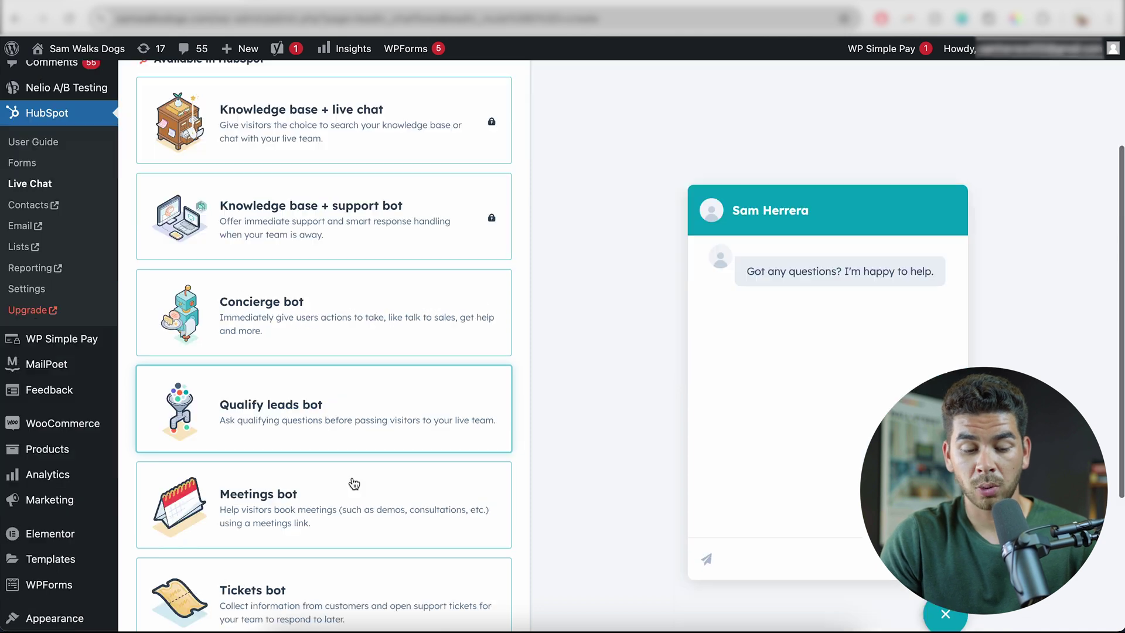
{"action": "scroll", "coordinate": [334, 433], "scroll_direction": "down", "scroll_amount": 6}
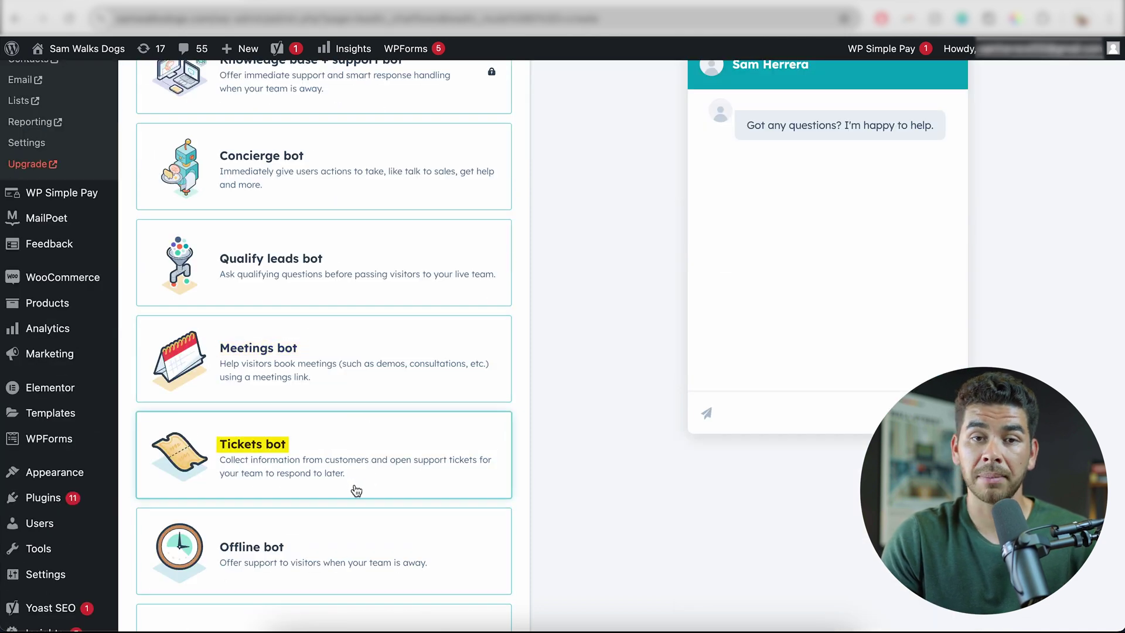
{"action": "scroll", "coordinate": [364, 481], "scroll_direction": "down", "scroll_amount": 3}
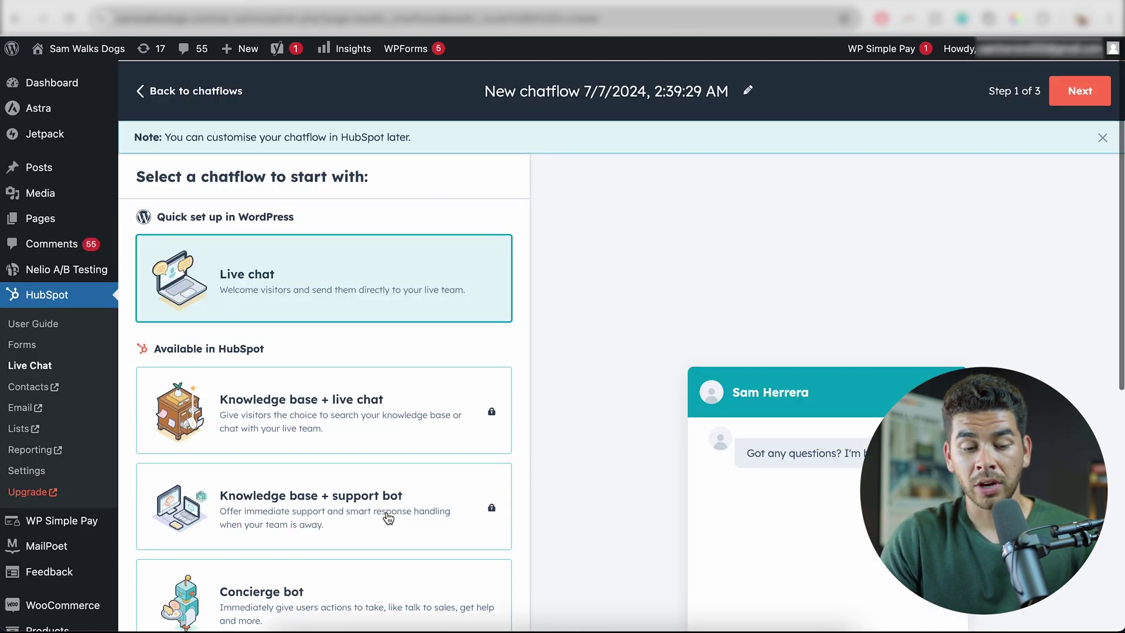
{"action": "left_click", "coordinate": [389, 516]}
{"action": "scroll", "coordinate": [388, 518], "scroll_direction": "down", "scroll_amount": 1}
{"action": "scroll", "coordinate": [388, 518], "scroll_direction": "down", "scroll_amount": 10}
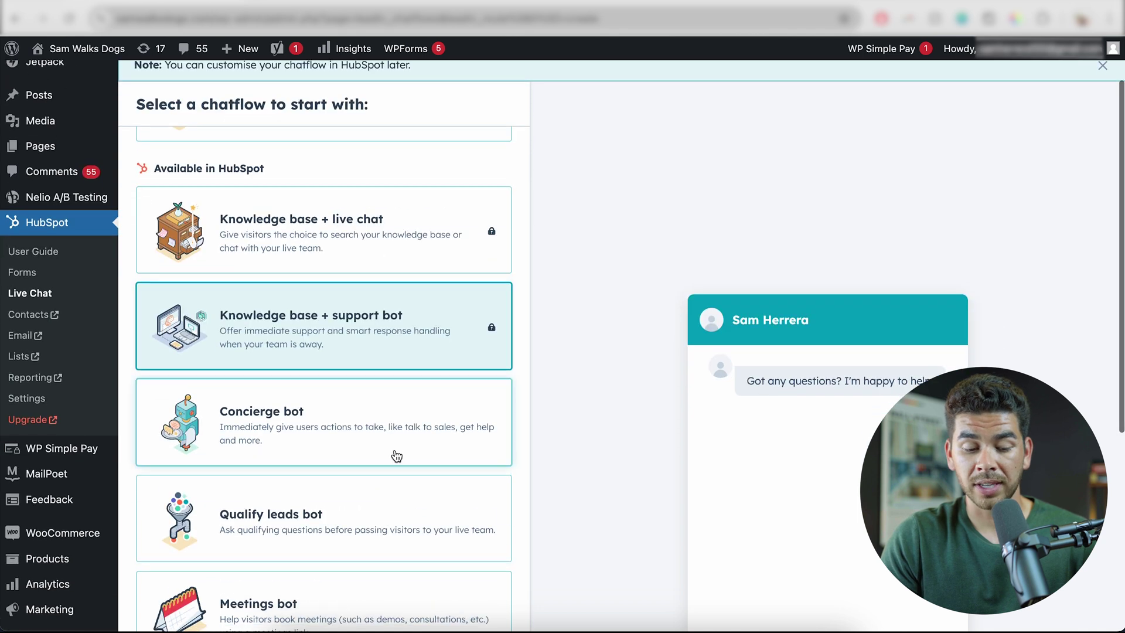
{"action": "left_click", "coordinate": [358, 513]}
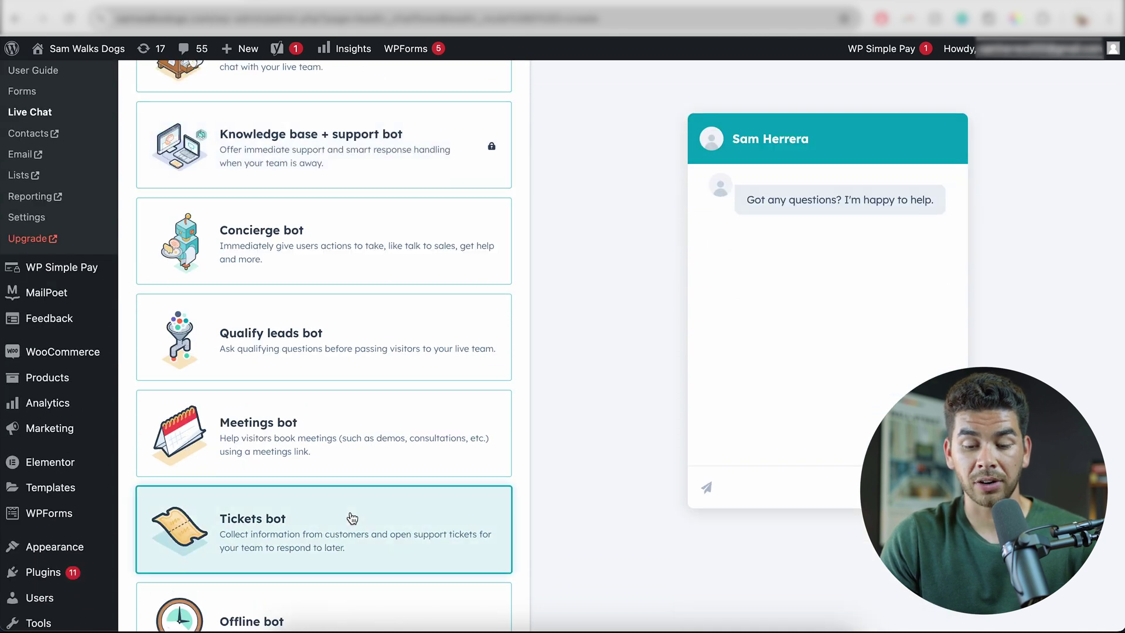
{"action": "scroll", "coordinate": [930, 234], "scroll_direction": "up", "scroll_amount": 6}
{"action": "left_click", "coordinate": [1030, 81]}
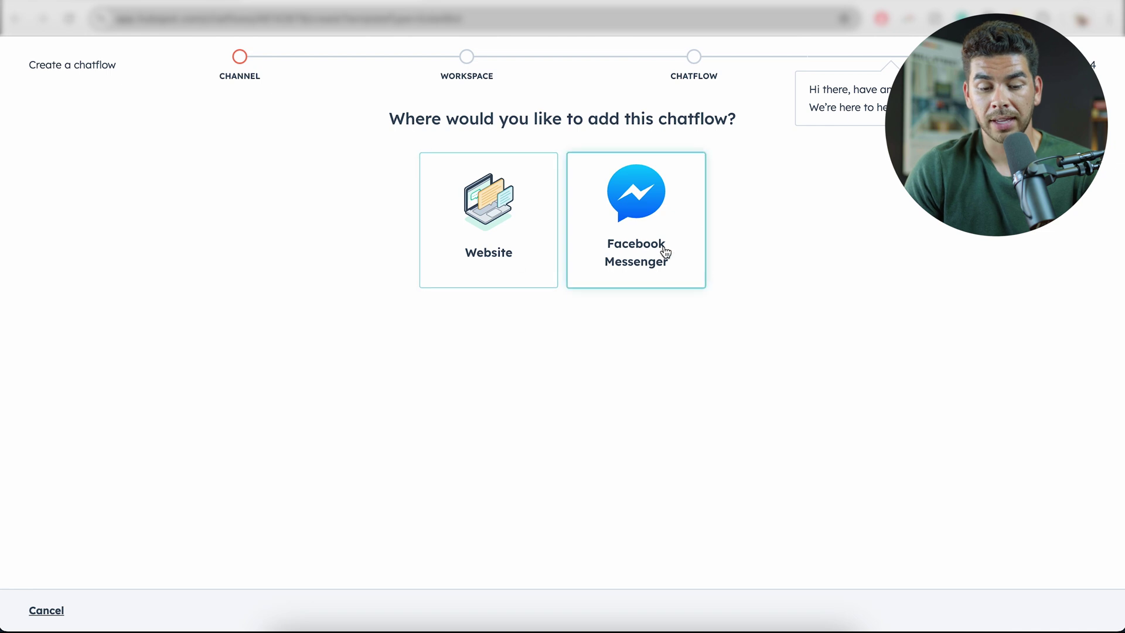
Create a Support bot chatflow for the website, sending tickets to Support Pipeline with status New.
{"action": "left_click", "coordinate": [665, 265]}
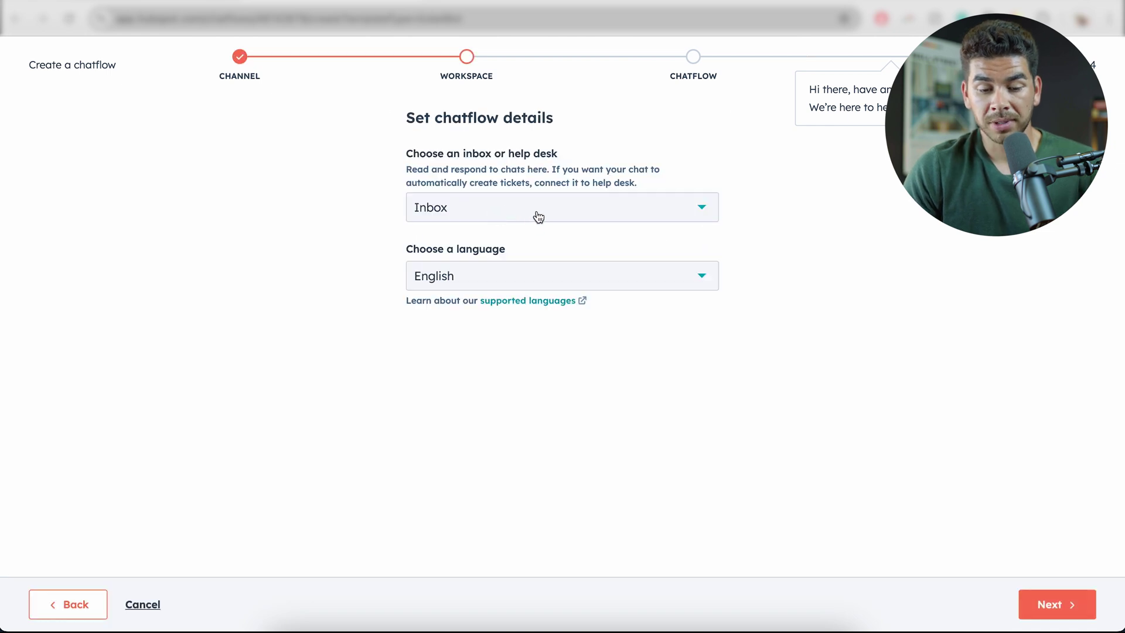
{"action": "left_click", "coordinate": [1034, 611]}
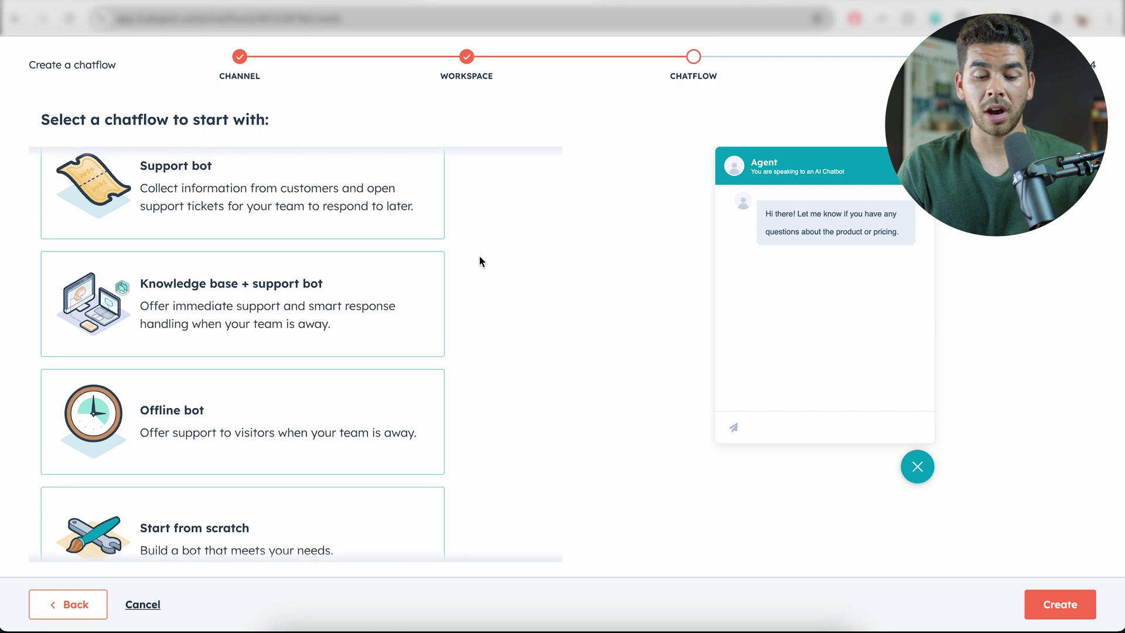
{"action": "scroll", "coordinate": [480, 261], "scroll_direction": "up", "scroll_amount": 2}
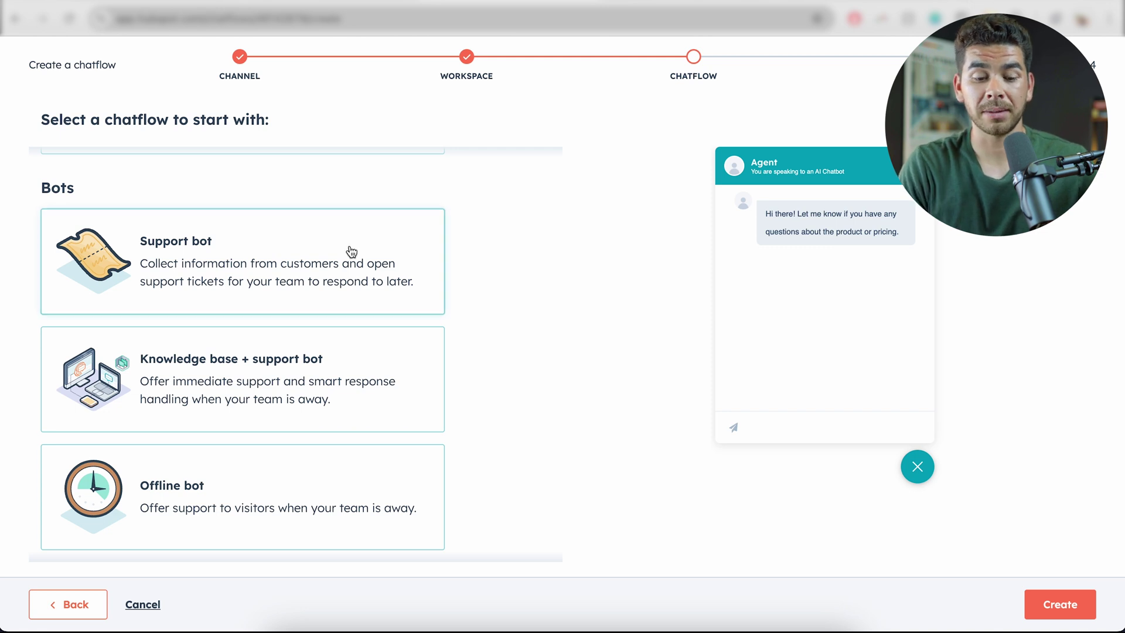
{"action": "scroll", "coordinate": [351, 252], "scroll_direction": "up", "scroll_amount": 4}
{"action": "scroll", "coordinate": [352, 252], "scroll_direction": "down", "scroll_amount": 2}
{"action": "scroll", "coordinate": [351, 252], "scroll_direction": "down", "scroll_amount": 2}
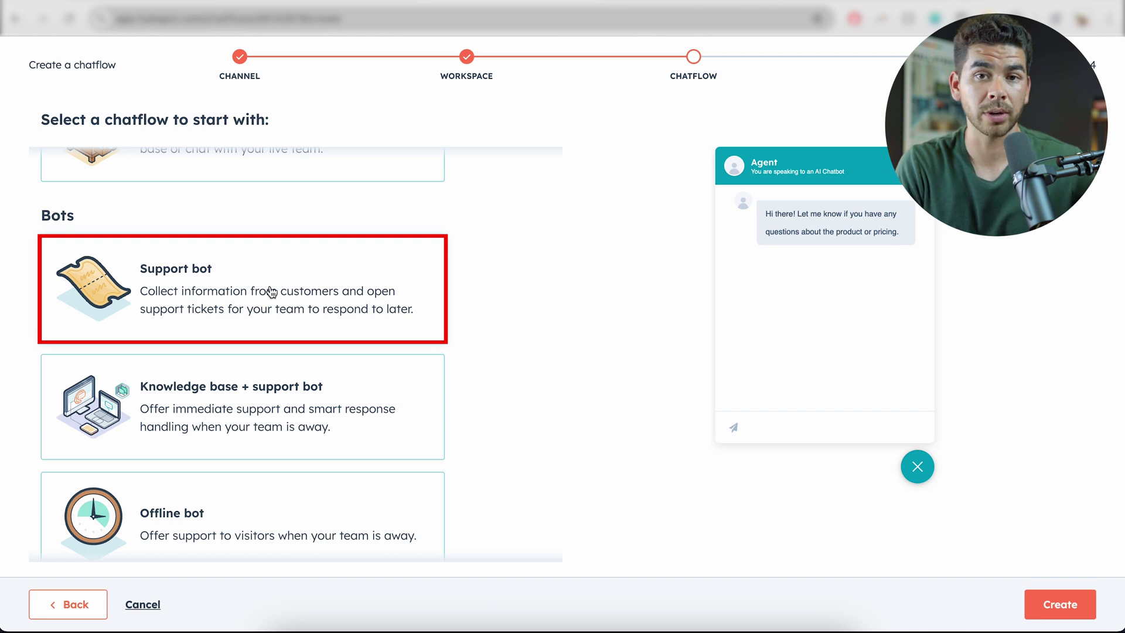
{"action": "left_click", "coordinate": [271, 291]}
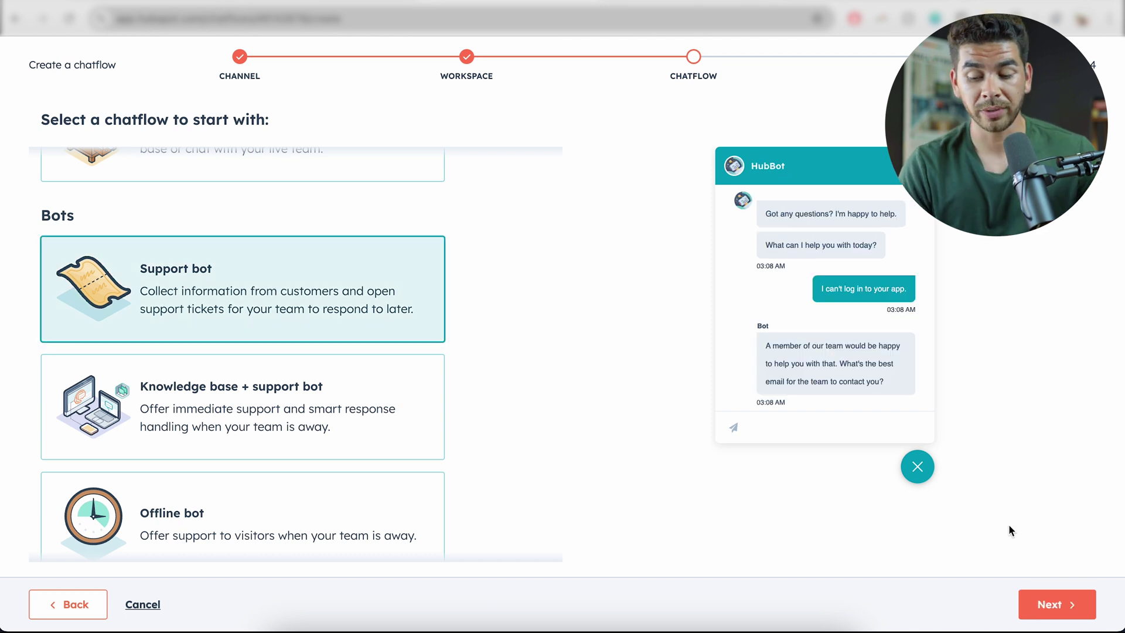
{"action": "left_click", "coordinate": [1054, 606]}
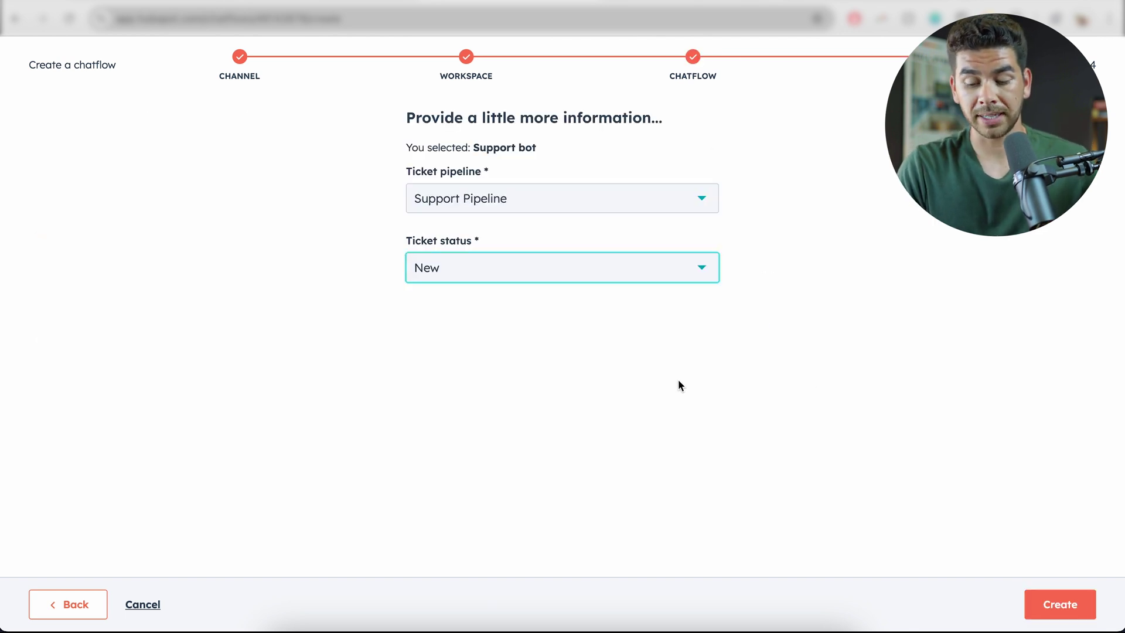
{"action": "left_click", "coordinate": [1069, 609]}
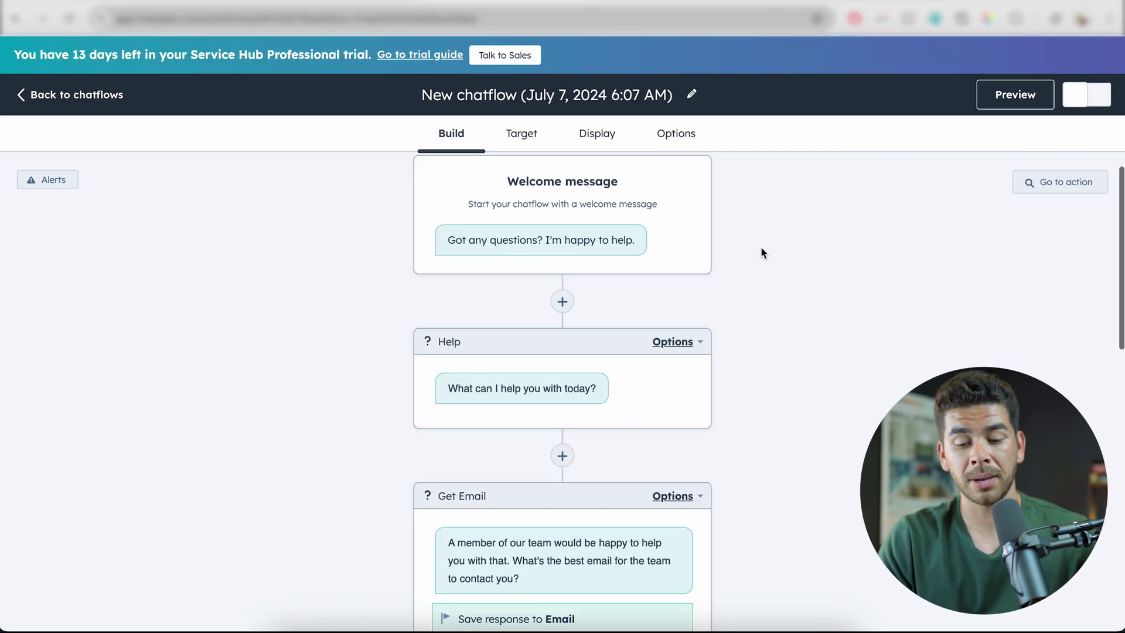
Open the Help card's settings through its Options > Edit action menu.
{"action": "scroll", "coordinate": [655, 325], "scroll_direction": "down", "scroll_amount": 5}
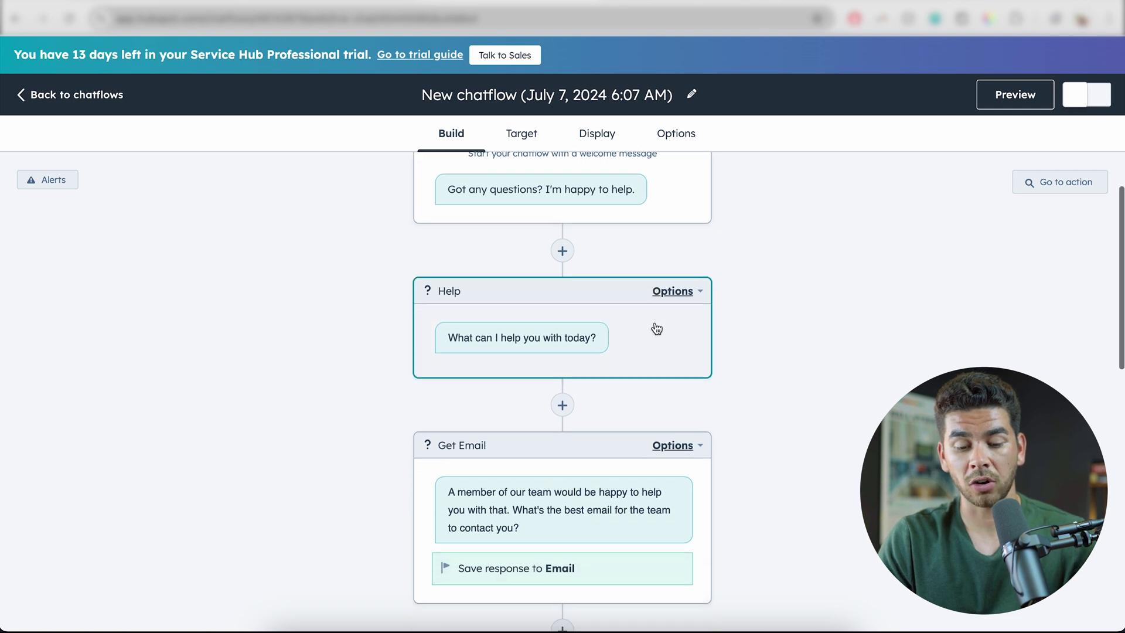
{"action": "scroll", "coordinate": [655, 326], "scroll_direction": "down", "scroll_amount": 8}
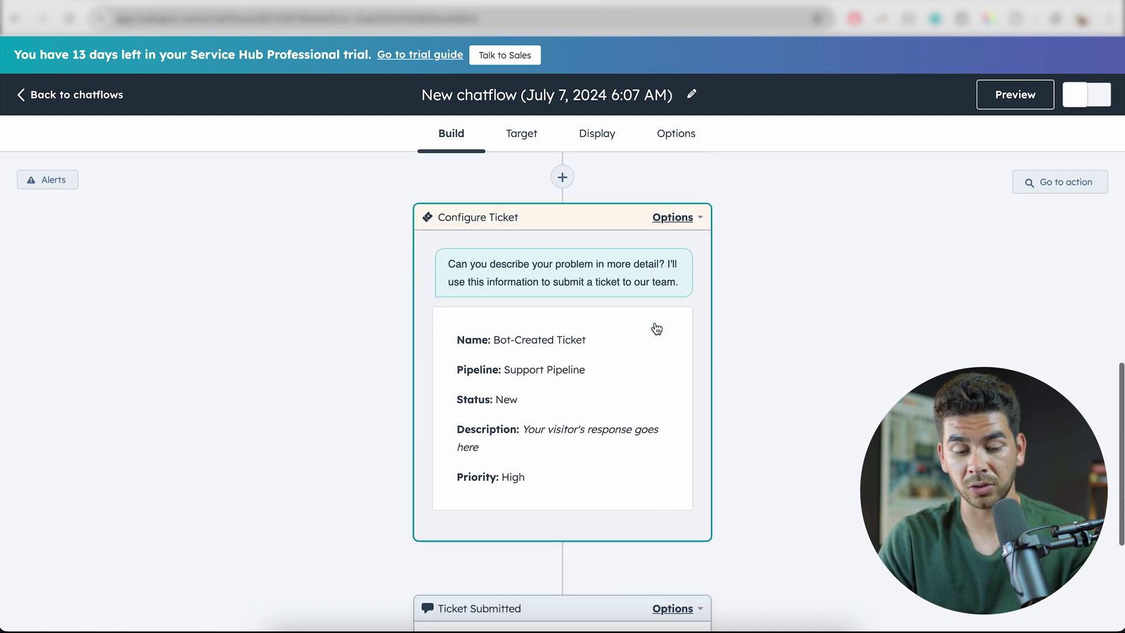
{"action": "scroll", "coordinate": [609, 332], "scroll_direction": "up", "scroll_amount": 13}
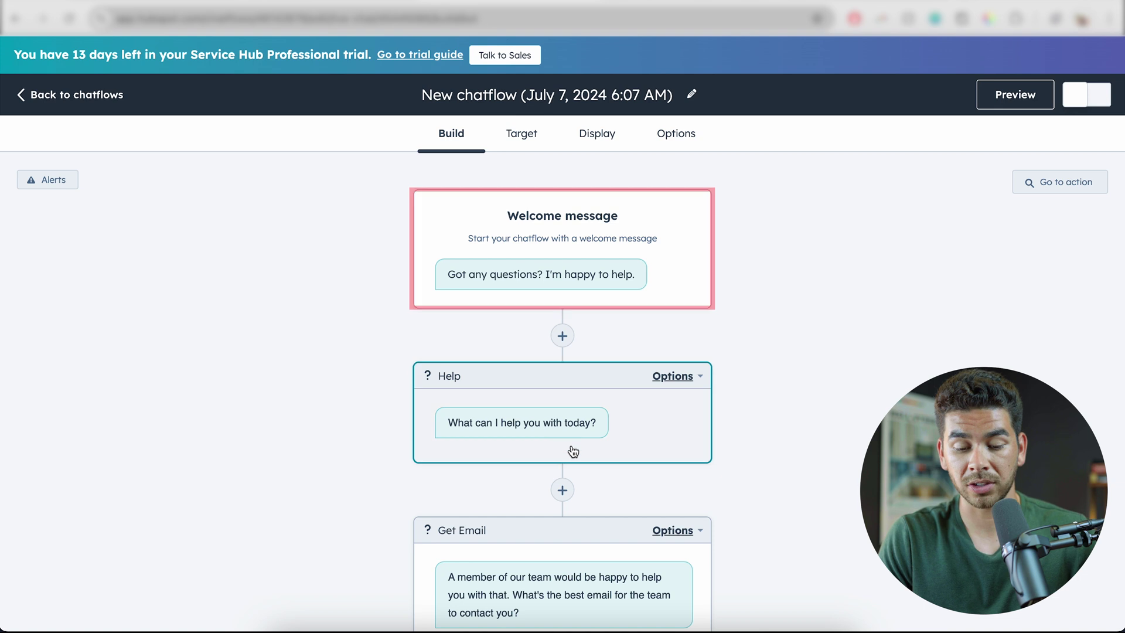
{"action": "scroll", "coordinate": [586, 352], "scroll_direction": "down", "scroll_amount": 3}
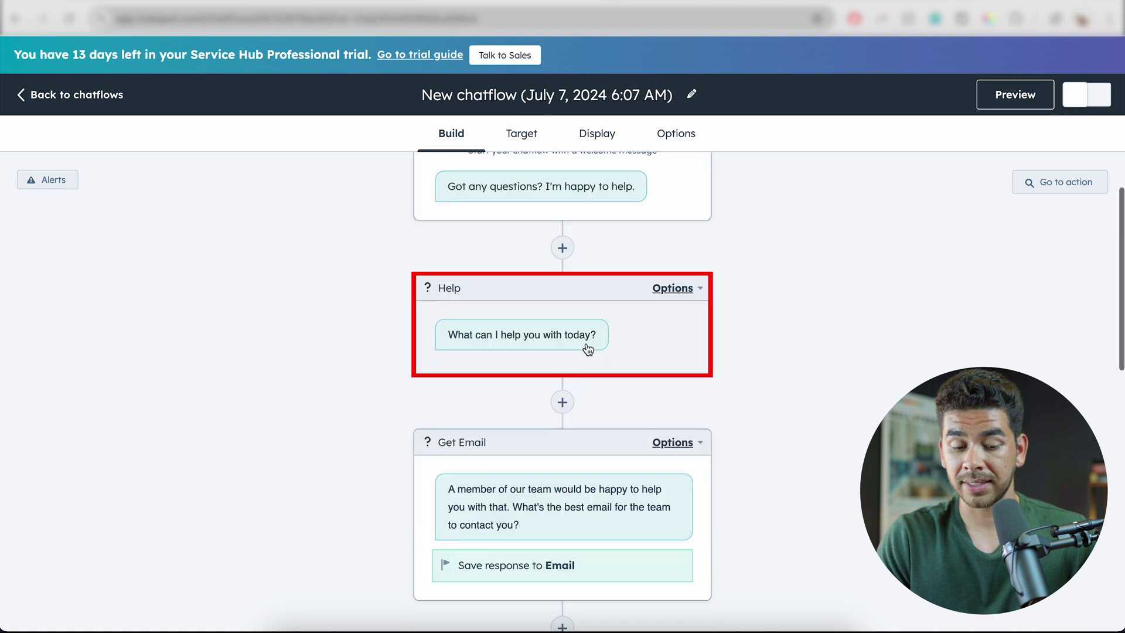
{"action": "left_click", "coordinate": [688, 293]}
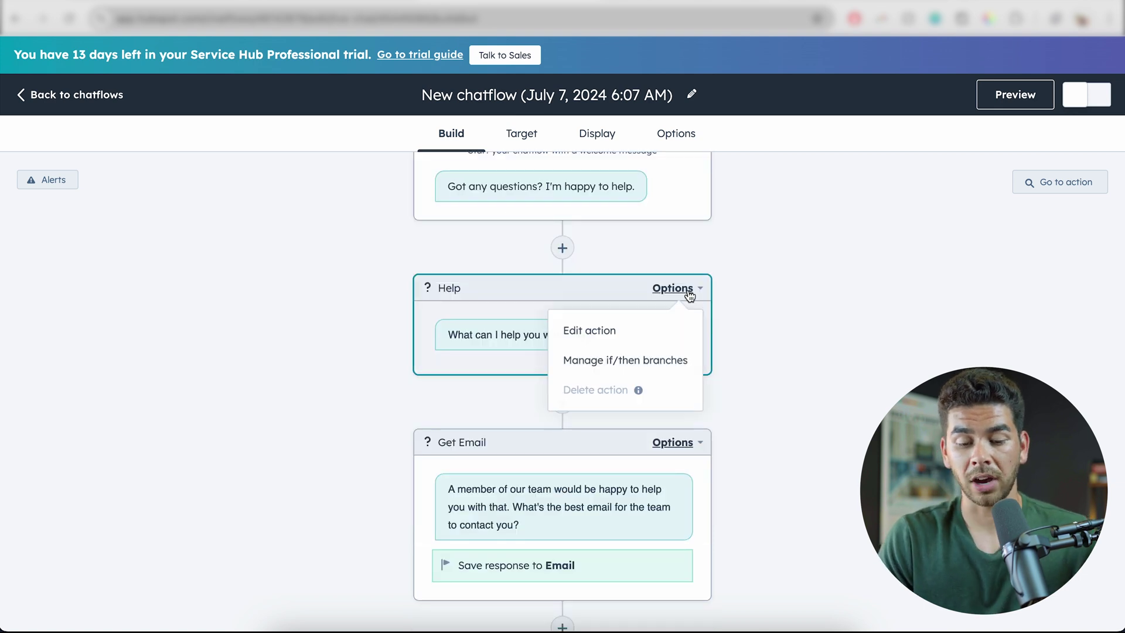
{"action": "left_click", "coordinate": [660, 330]}
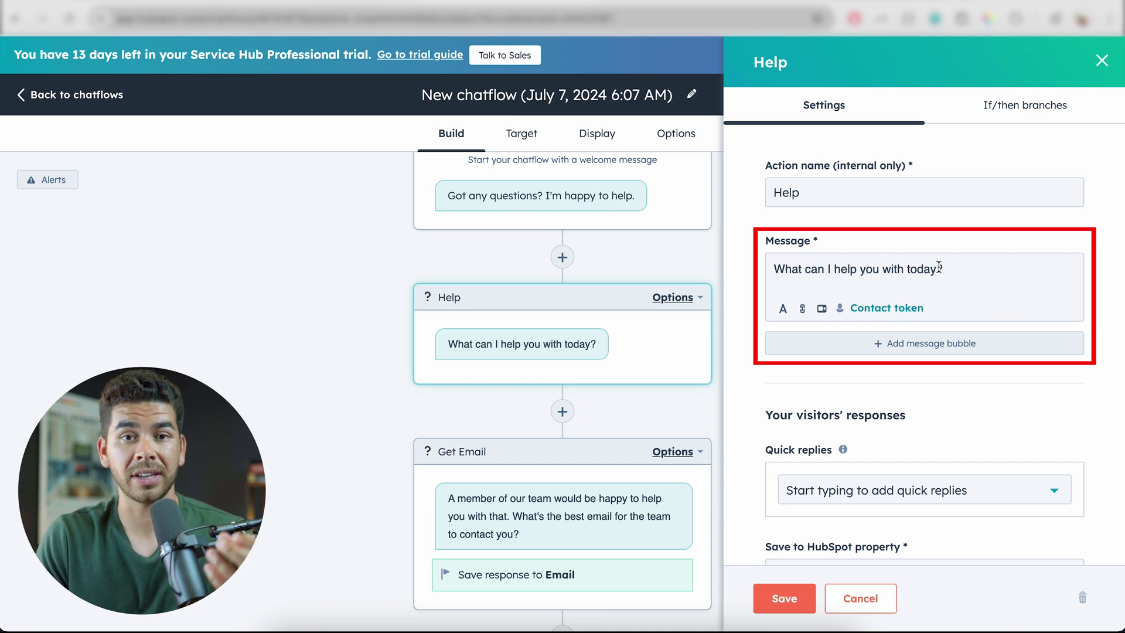
Add an FAQ quick reply to the Help step and save it.
{"action": "scroll", "coordinate": [879, 410], "scroll_direction": "down", "scroll_amount": 2}
{"action": "left_click", "coordinate": [806, 448]}
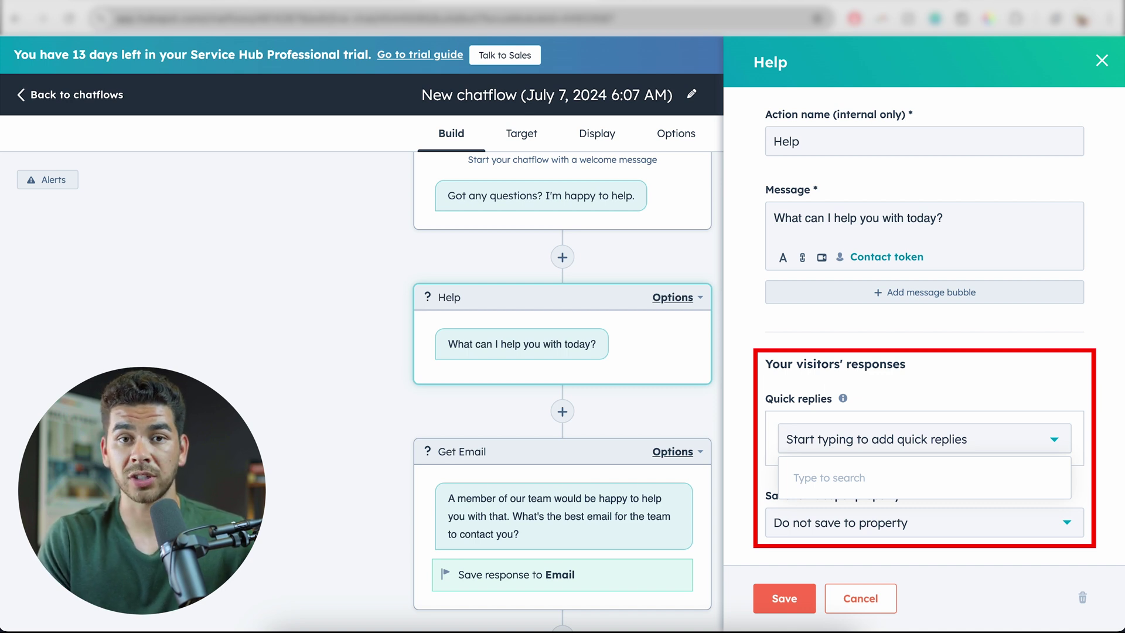
{"action": "type", "text": "FA"}
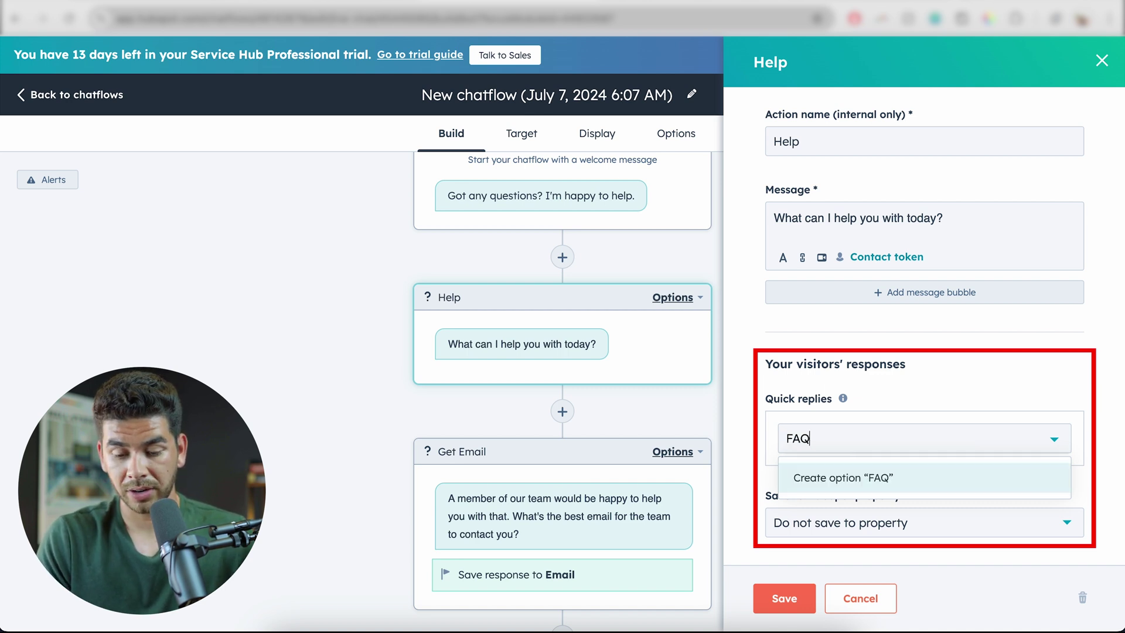
{"action": "type", "text": "Q"}
{"action": "key", "text": "Return"}
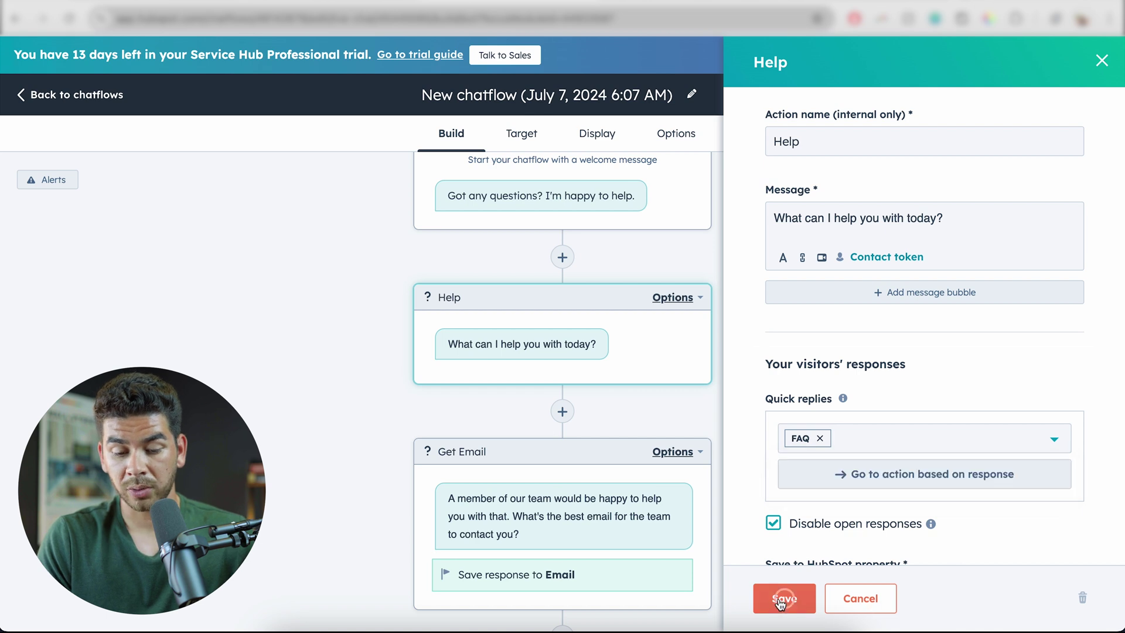
{"action": "left_click", "coordinate": [784, 599]}
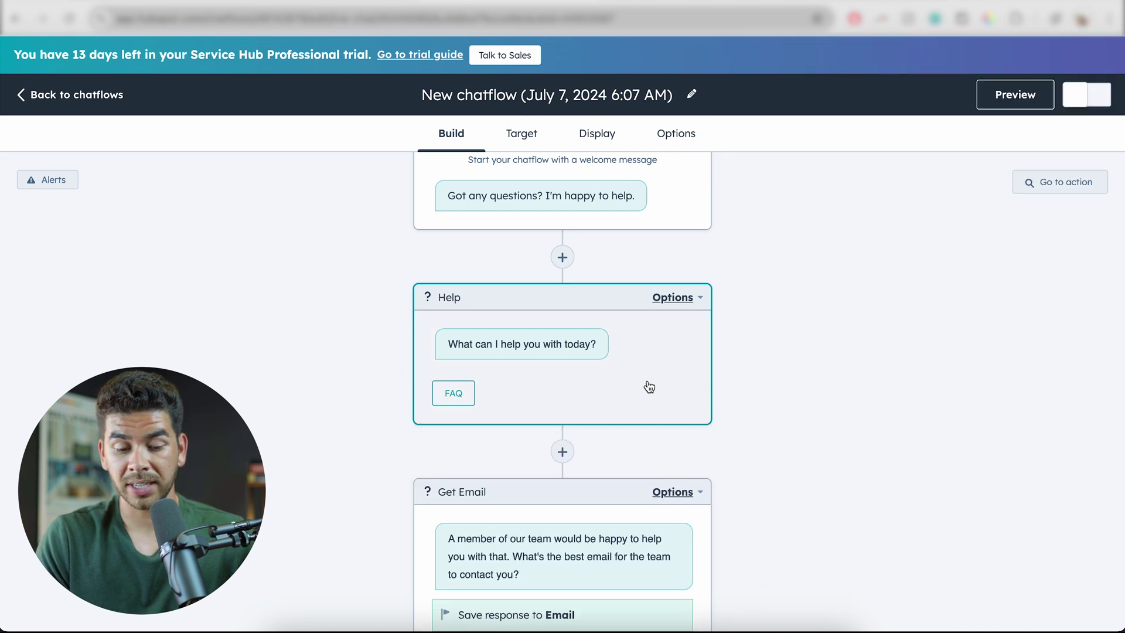
Reopen the Help step's settings via Options > Edit action.
{"action": "left_click", "coordinate": [674, 297]}
{"action": "left_click", "coordinate": [631, 339]}
{"action": "scroll", "coordinate": [848, 391], "scroll_direction": "down", "scroll_amount": 2}
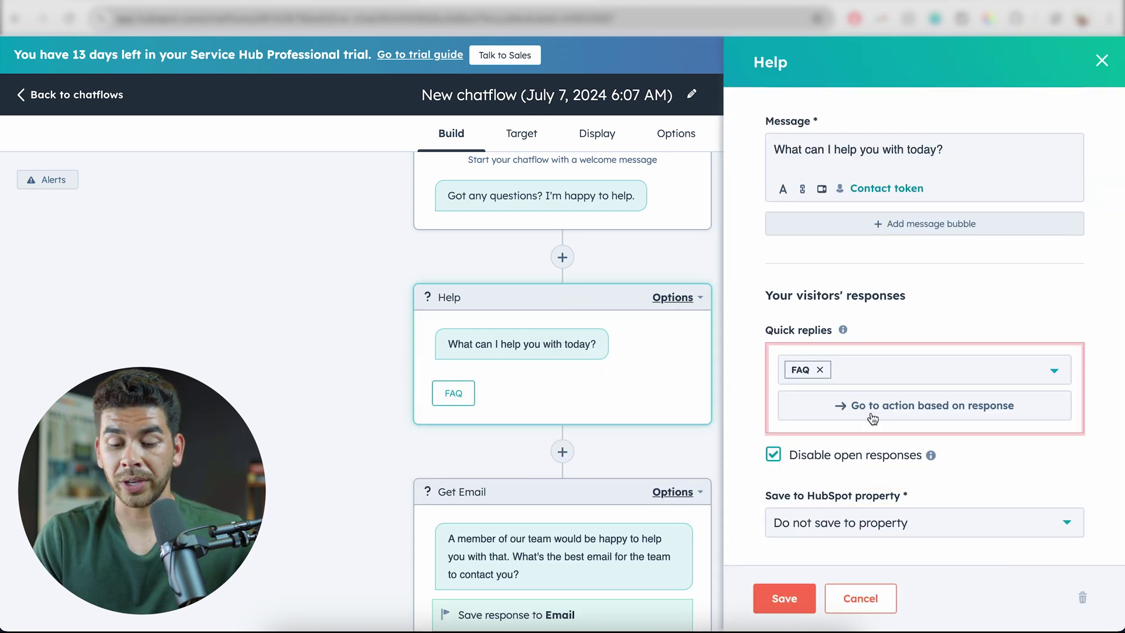
Route FAQ replies back to the Help step, keeping Get Email as the otherwise destination.
{"action": "left_click", "coordinate": [910, 417]}
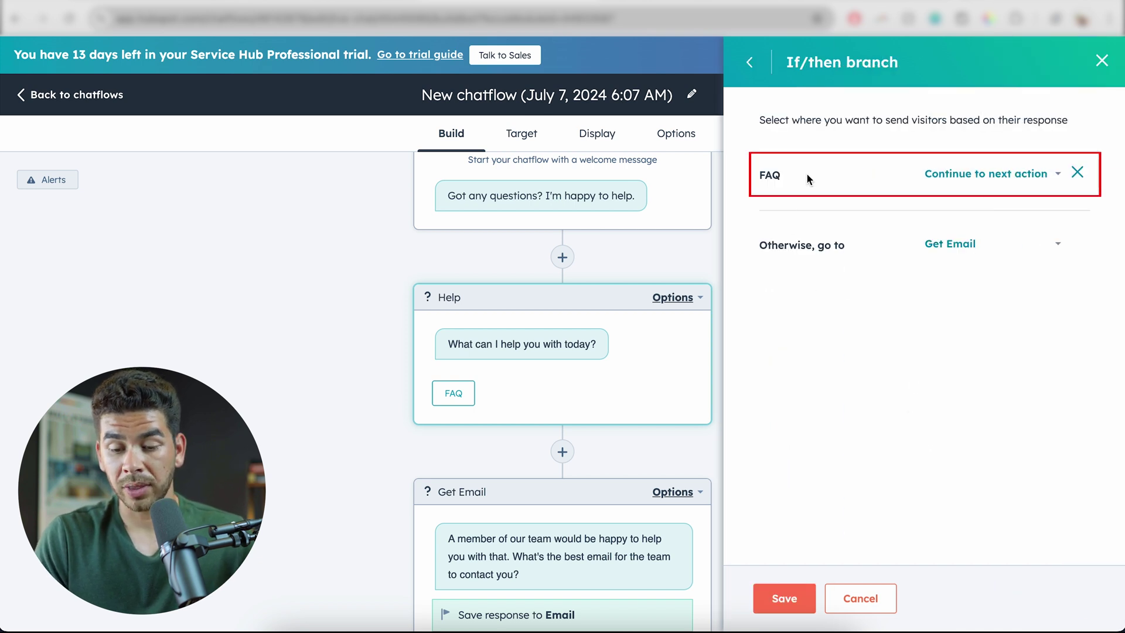
{"action": "left_click", "coordinate": [975, 174]}
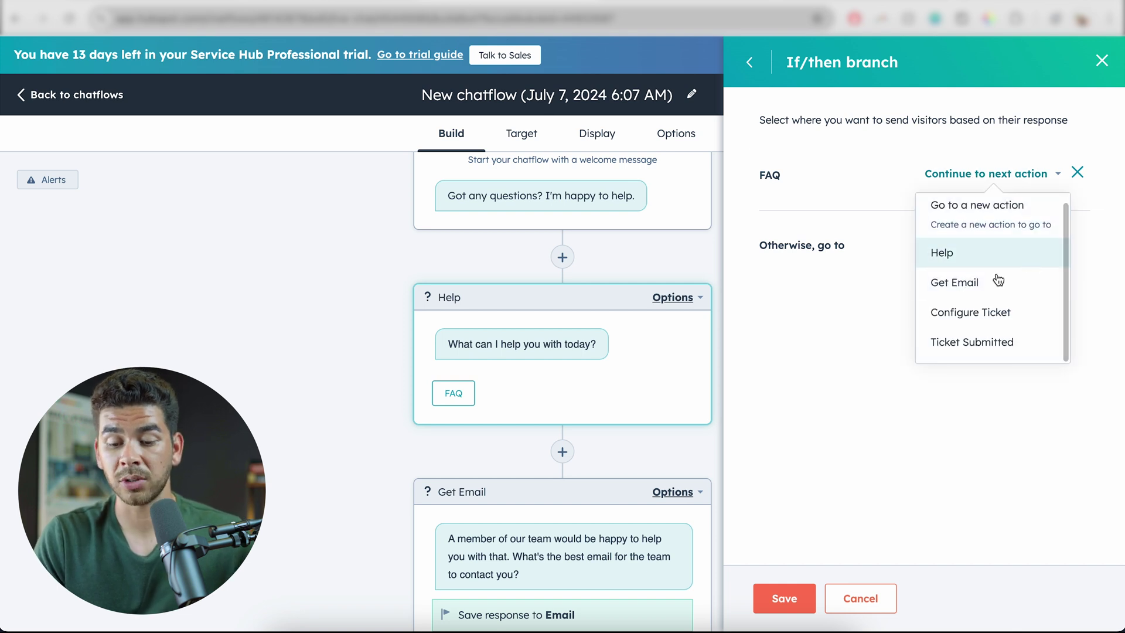
{"action": "scroll", "coordinate": [1001, 254], "scroll_direction": "down", "scroll_amount": 1}
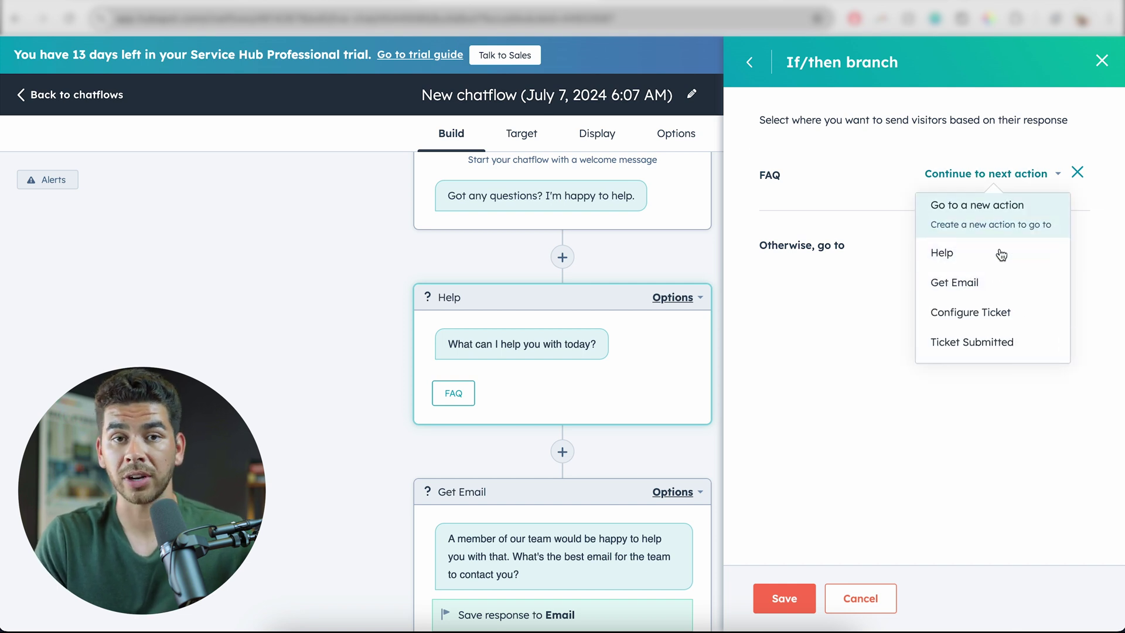
{"action": "left_click", "coordinate": [967, 258]}
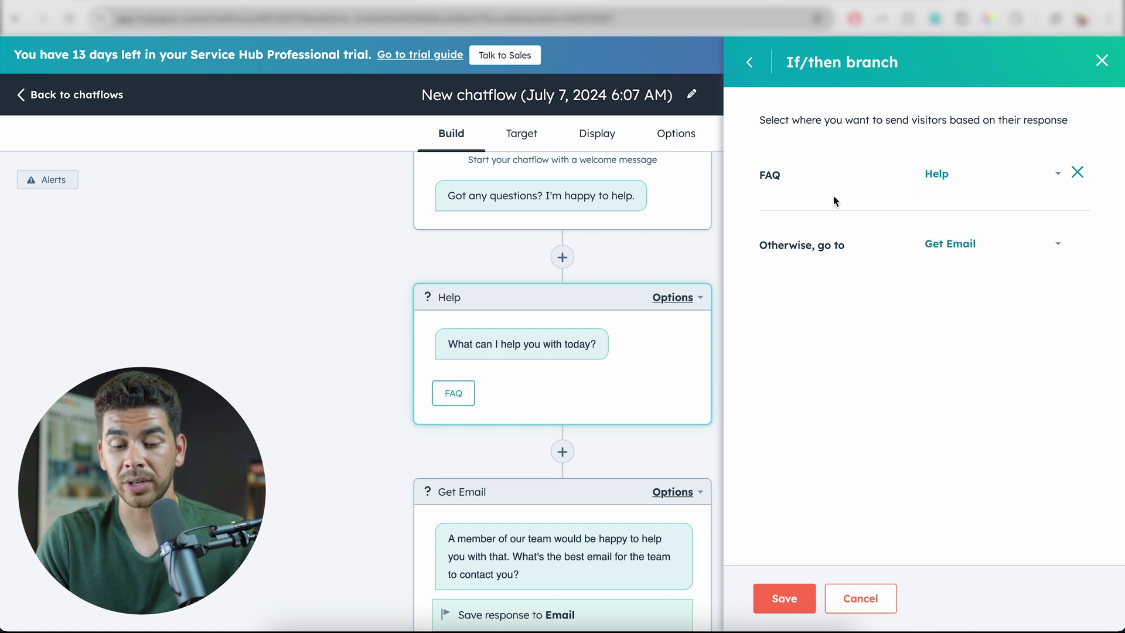
{"action": "left_click", "coordinate": [940, 246]}
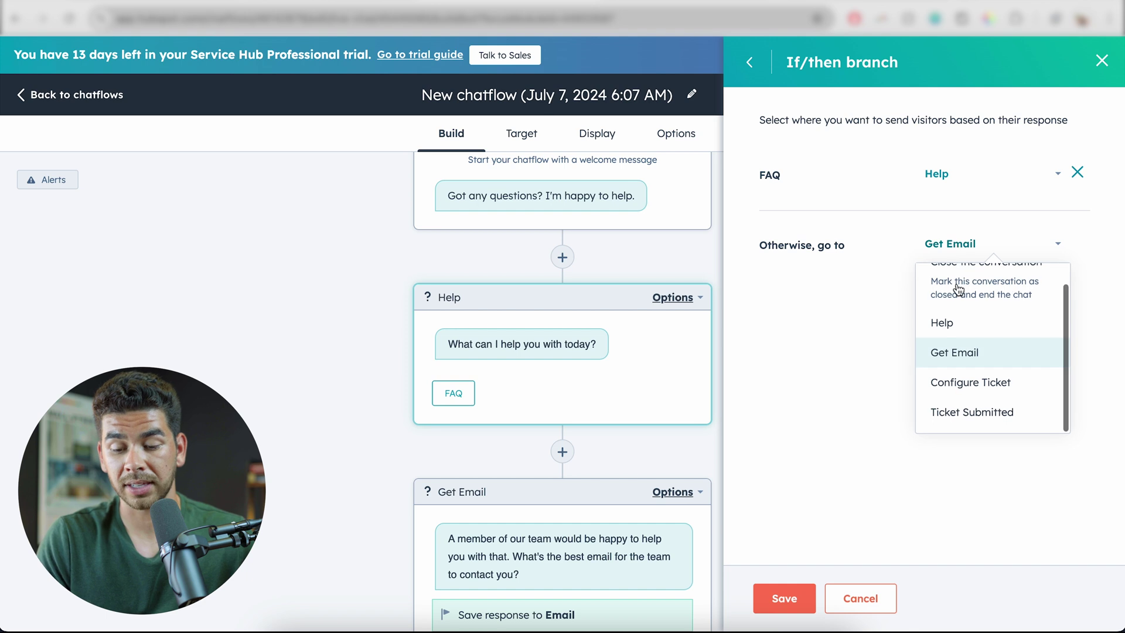
{"action": "left_click", "coordinate": [959, 354]}
{"action": "left_click", "coordinate": [961, 244]}
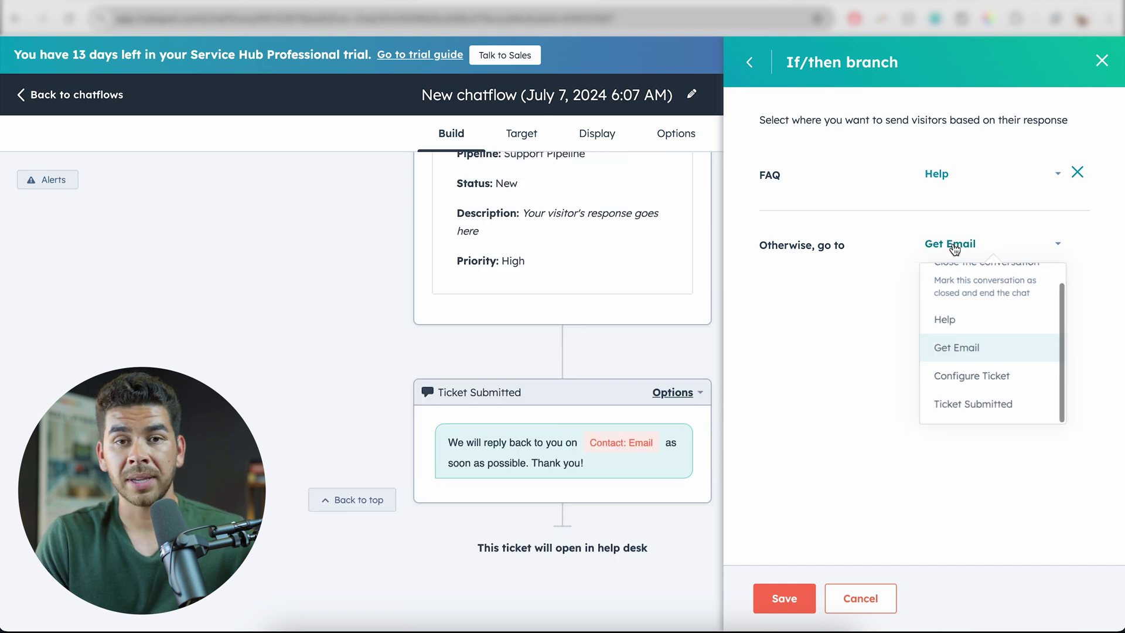
{"action": "left_click", "coordinate": [901, 250]}
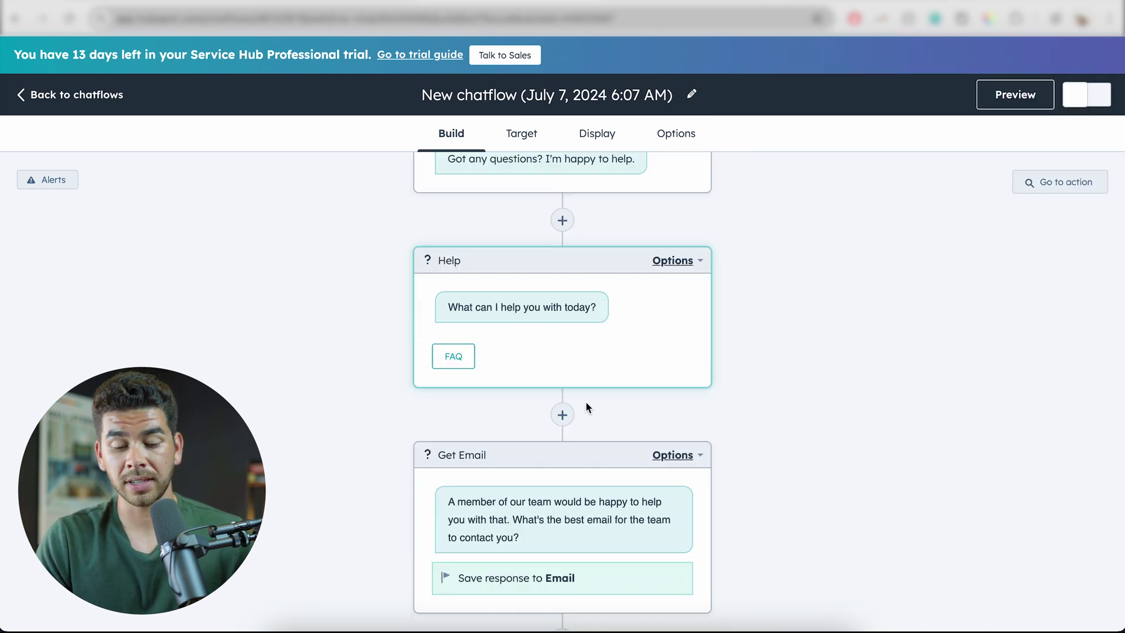
{"action": "left_click", "coordinate": [564, 415]}
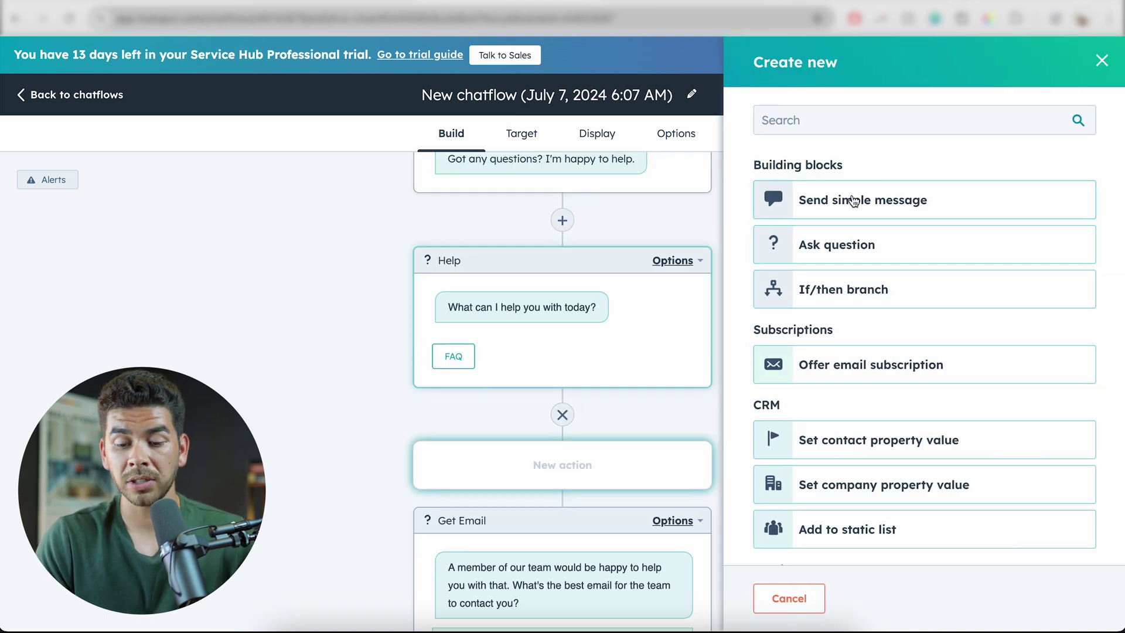
{"action": "scroll", "coordinate": [872, 267], "scroll_direction": "down", "scroll_amount": 2}
{"action": "scroll", "coordinate": [871, 262], "scroll_direction": "down", "scroll_amount": 6}
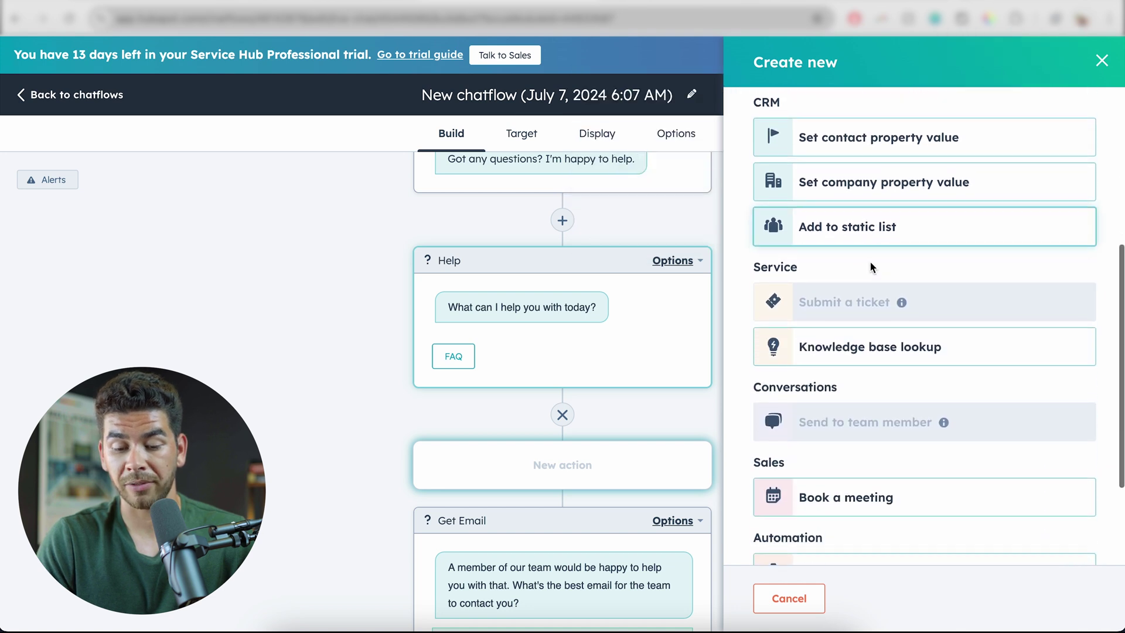
{"action": "scroll", "coordinate": [870, 262], "scroll_direction": "up", "scroll_amount": 8}
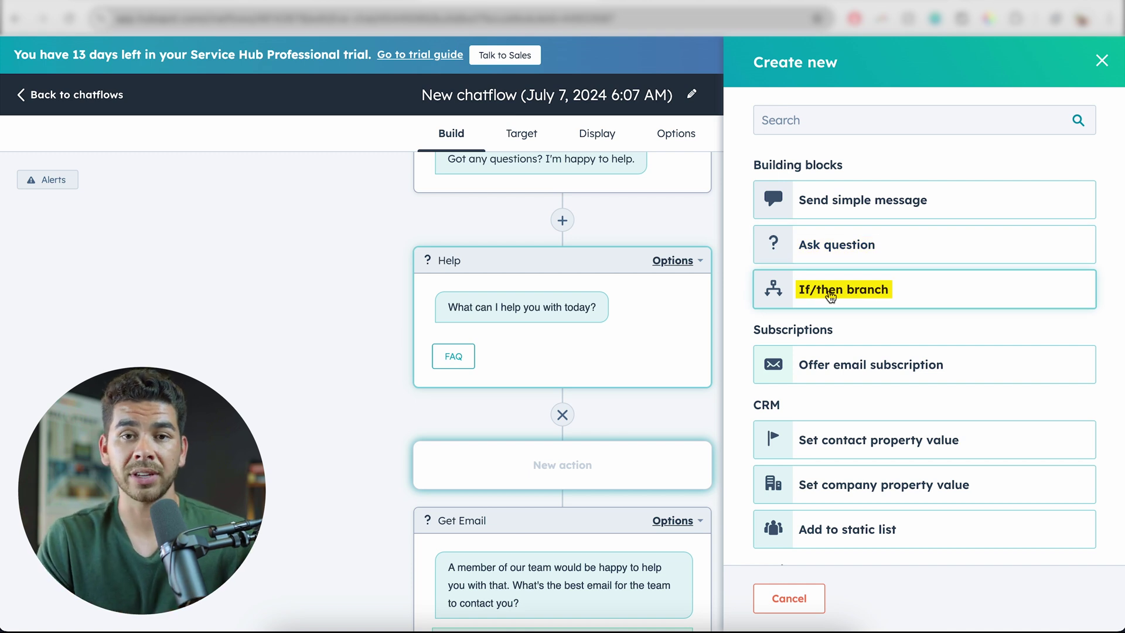
{"action": "scroll", "coordinate": [831, 296], "scroll_direction": "down", "scroll_amount": 3}
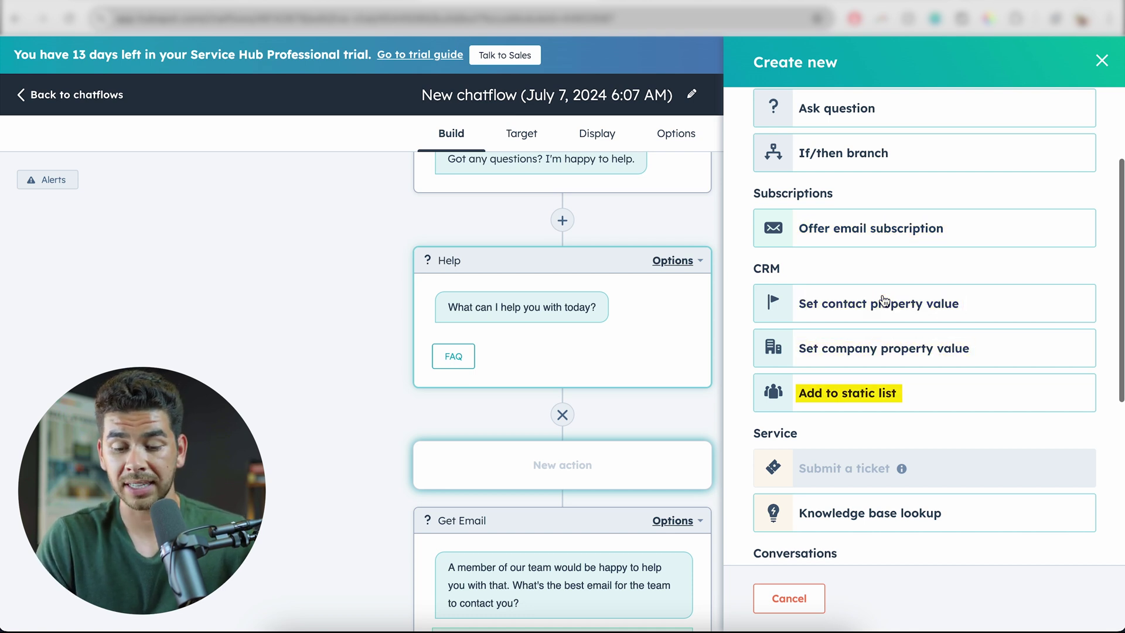
{"action": "scroll", "coordinate": [884, 301], "scroll_direction": "down", "scroll_amount": 5}
{"action": "scroll", "coordinate": [861, 261], "scroll_direction": "down", "scroll_amount": 1}
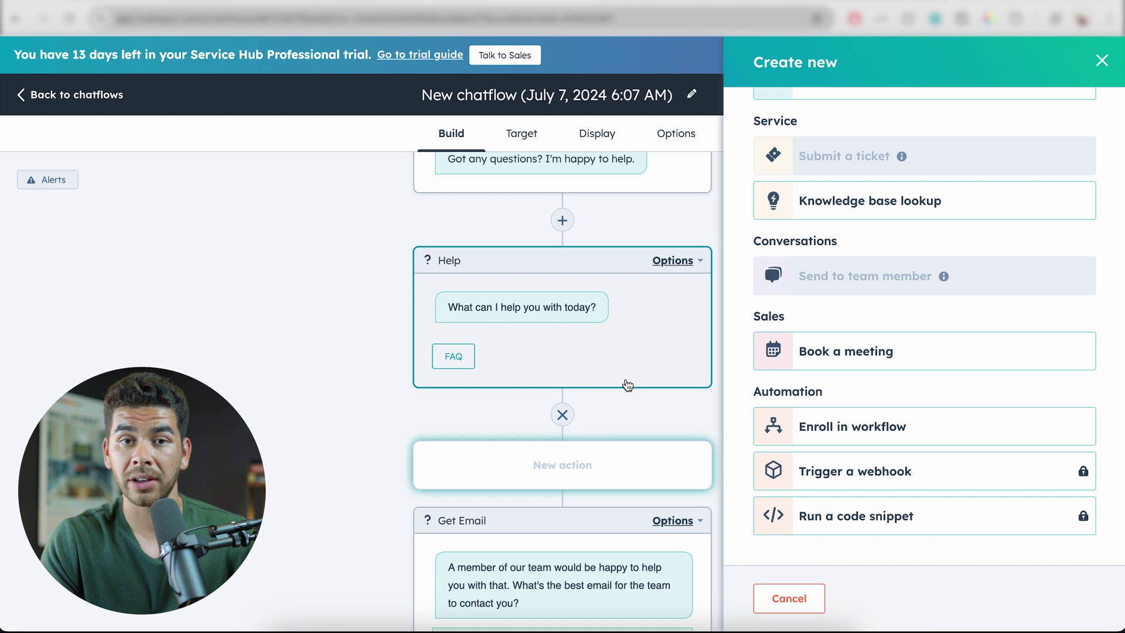
{"action": "scroll", "coordinate": [805, 364], "scroll_direction": "up", "scroll_amount": 5}
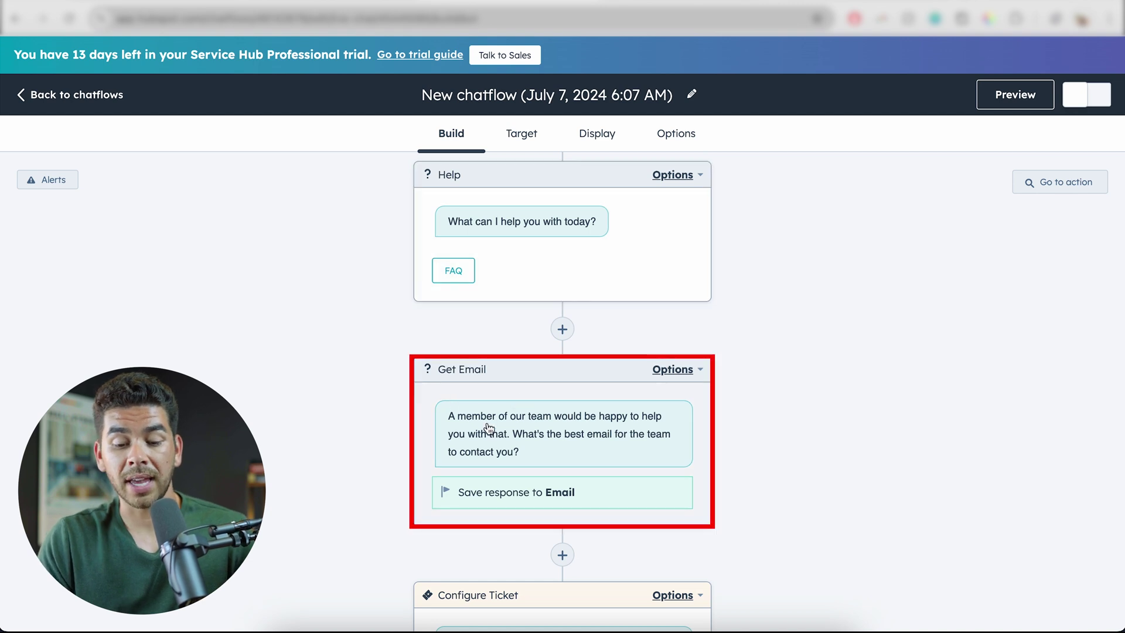
{"action": "left_click", "coordinate": [689, 377]}
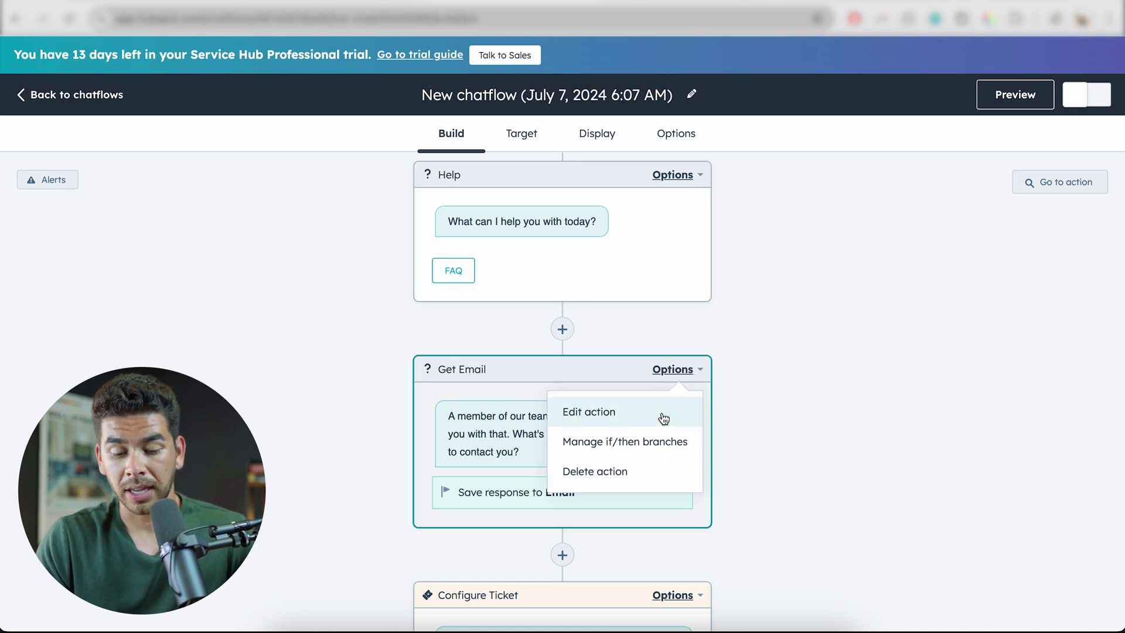
{"action": "left_click", "coordinate": [665, 410]}
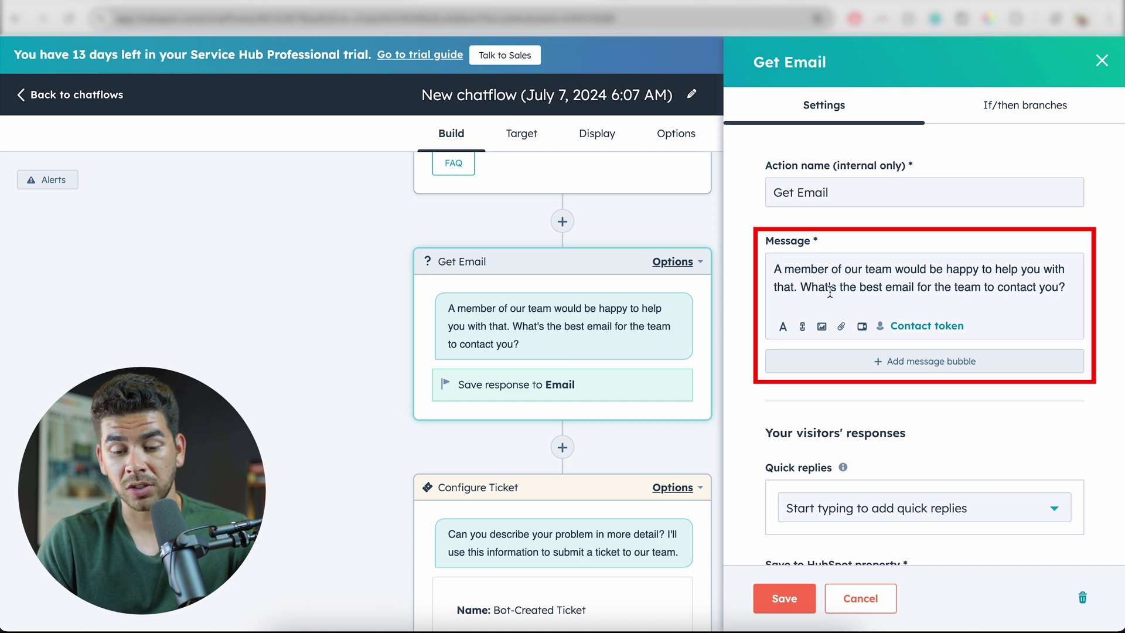
{"action": "scroll", "coordinate": [636, 220], "scroll_direction": "up", "scroll_amount": 3}
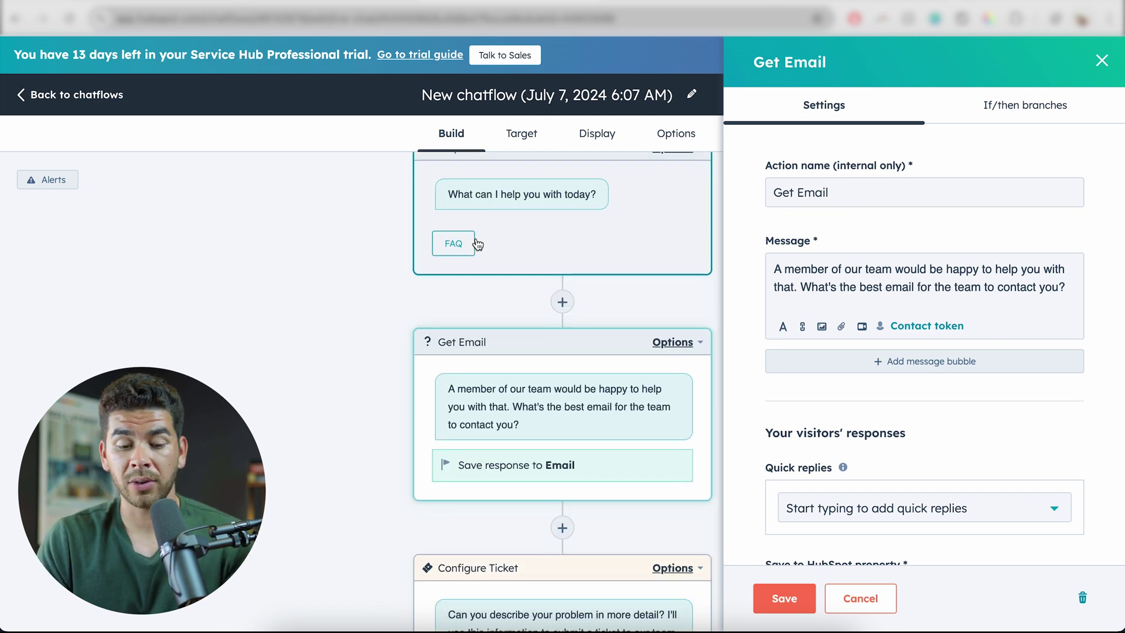
{"action": "scroll", "coordinate": [469, 252], "scroll_direction": "up", "scroll_amount": 1}
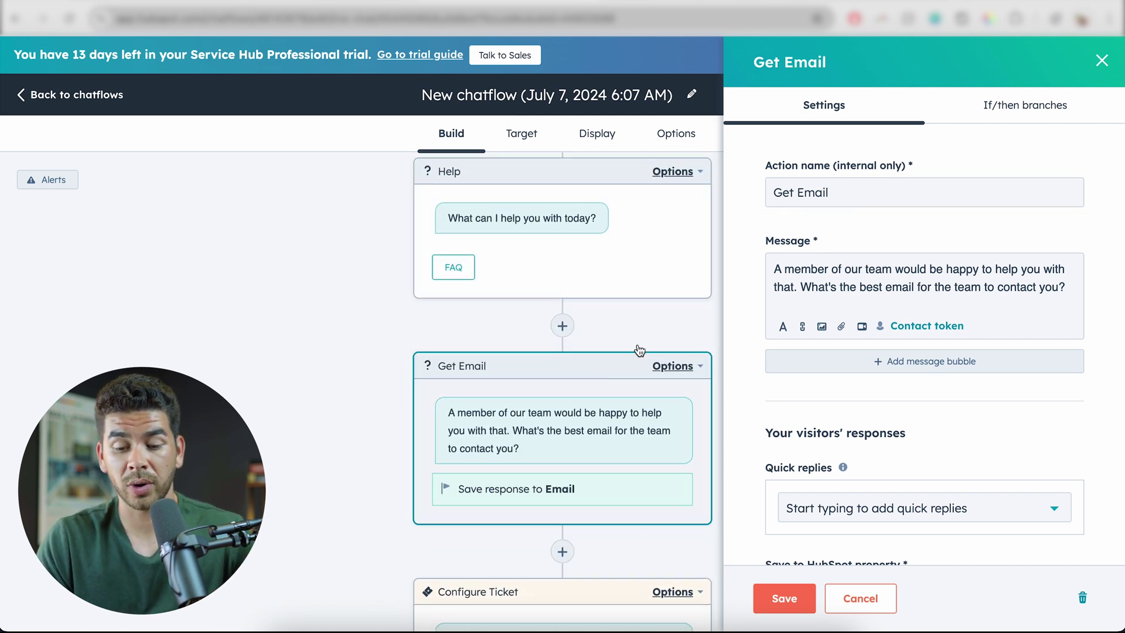
{"action": "triple_click", "coordinate": [862, 199]}
{"action": "triple_click", "coordinate": [950, 287]}
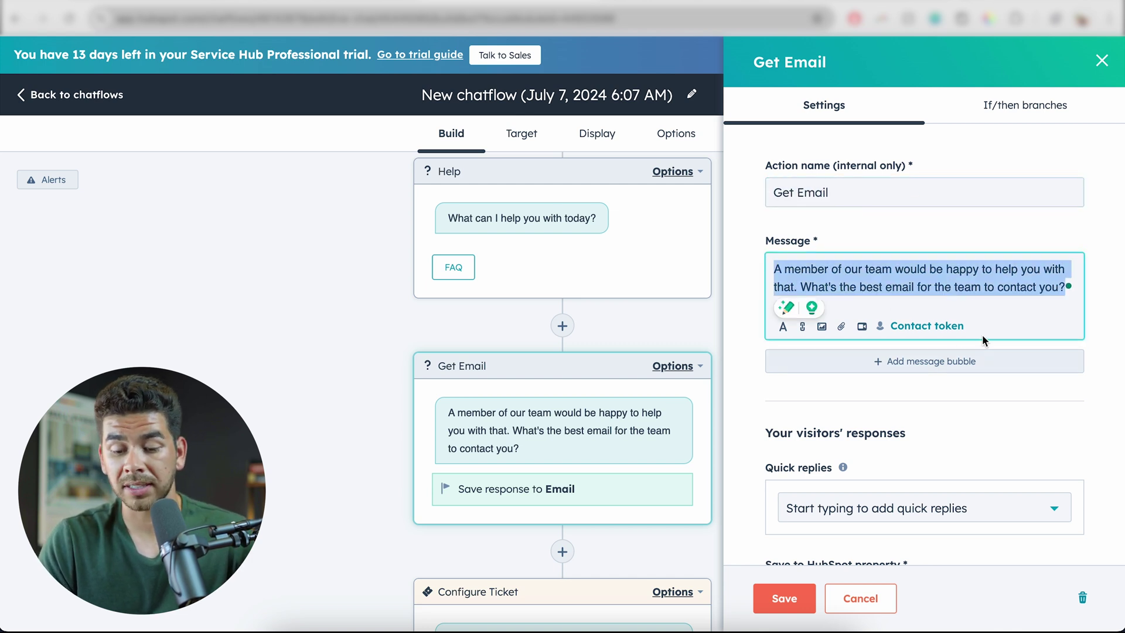
{"action": "scroll", "coordinate": [951, 404], "scroll_direction": "down", "scroll_amount": 5}
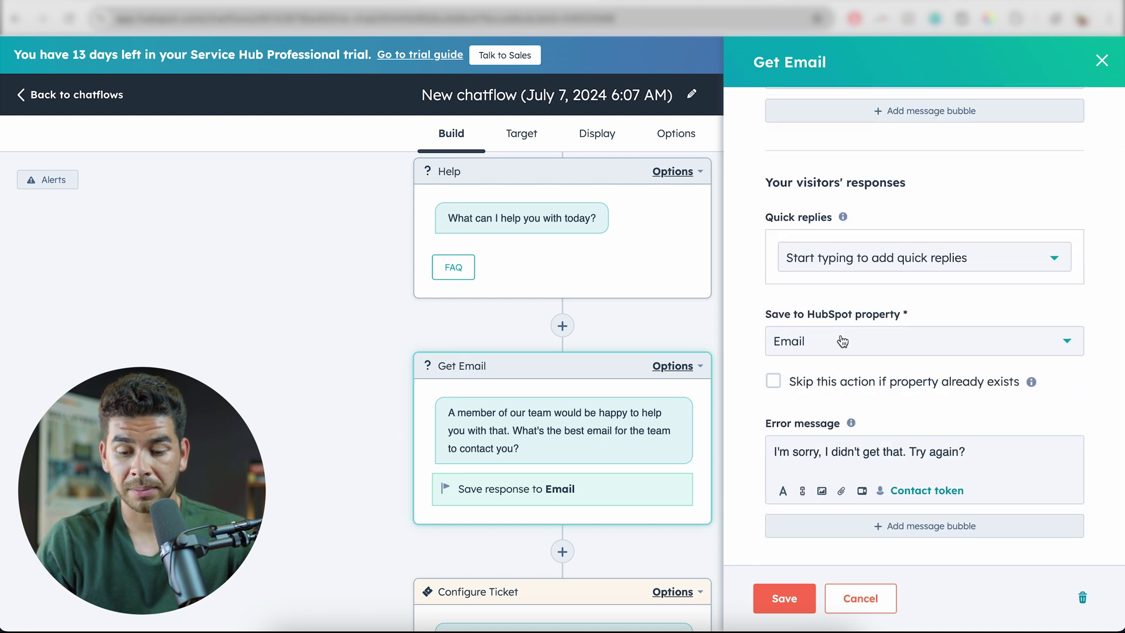
{"action": "left_click", "coordinate": [819, 344]}
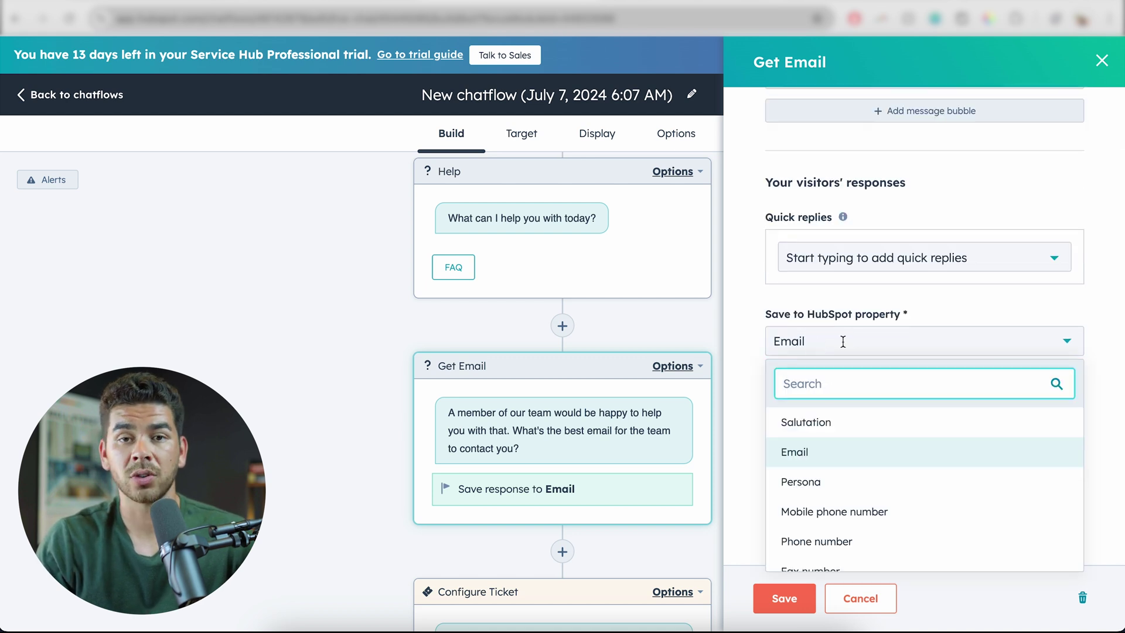
{"action": "left_click", "coordinate": [673, 366]}
{"action": "left_click", "coordinate": [708, 349]}
{"action": "left_click", "coordinate": [680, 370]}
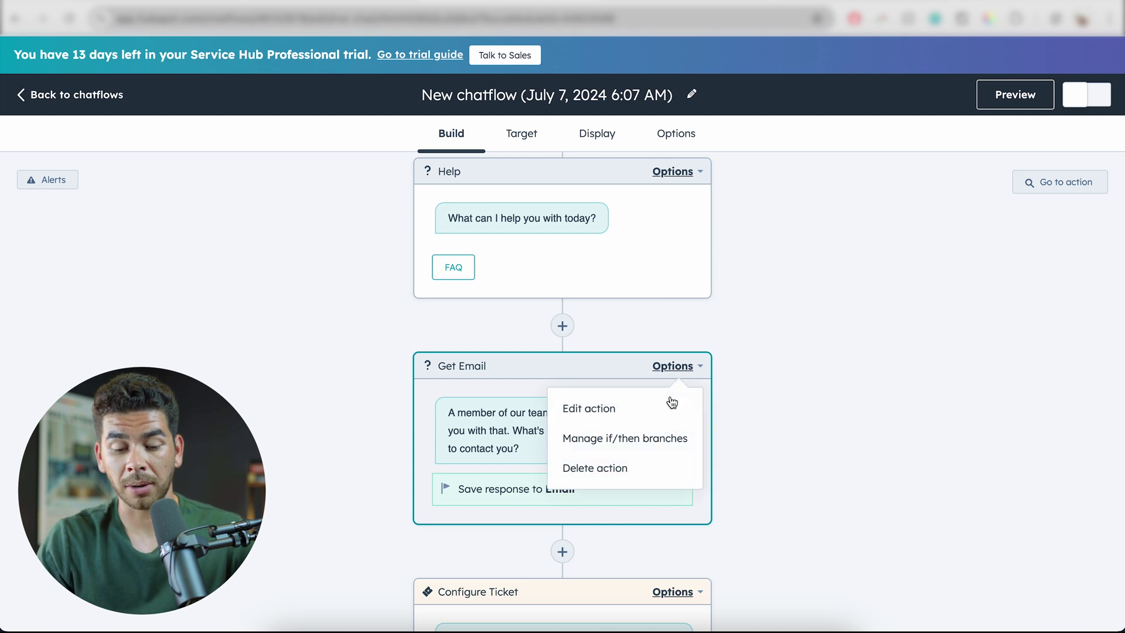
Add a Get Email if/then branch leading to Help, keep Configure Ticket otherwise, and save.
{"action": "left_click", "coordinate": [648, 448]}
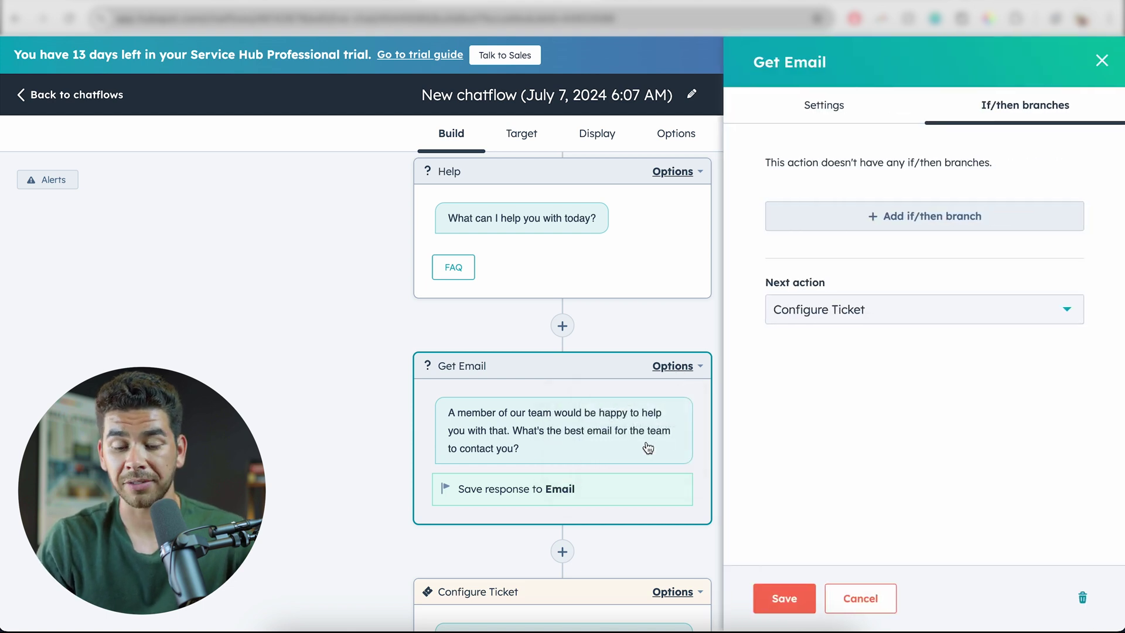
{"action": "scroll", "coordinate": [598, 498], "scroll_direction": "down", "scroll_amount": 1}
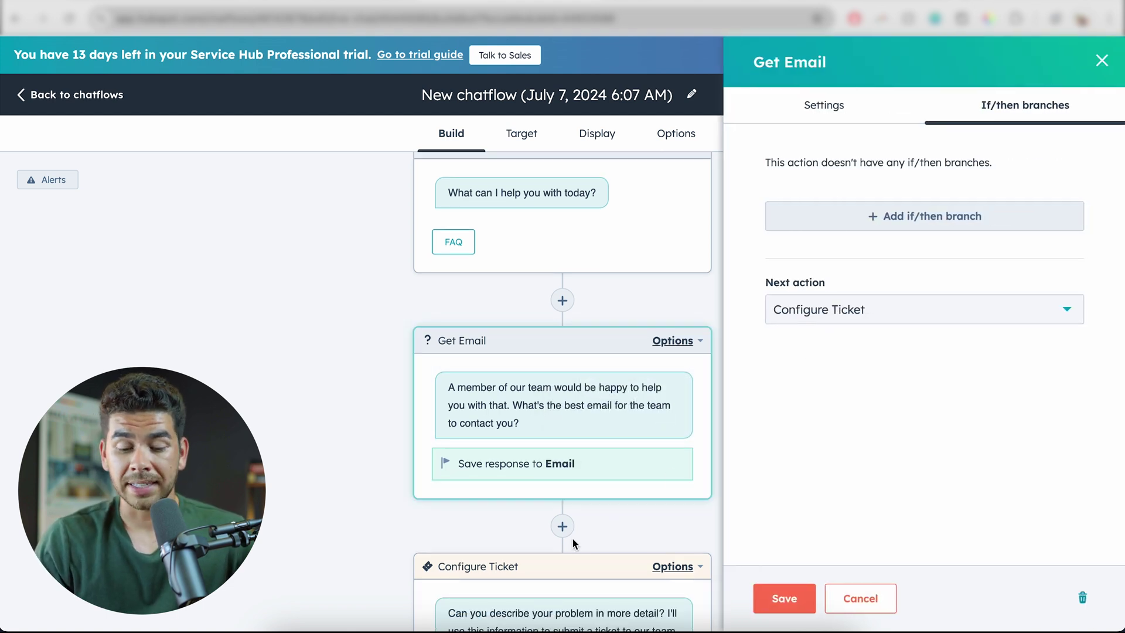
{"action": "scroll", "coordinate": [571, 541], "scroll_direction": "down", "scroll_amount": 3}
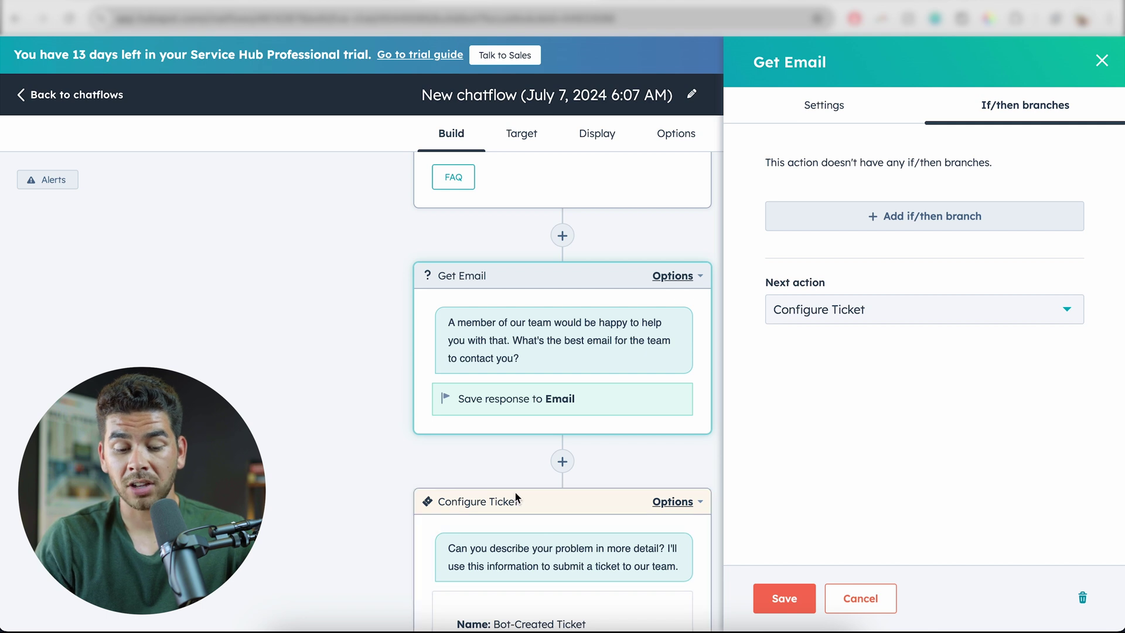
{"action": "left_click", "coordinate": [870, 317]}
{"action": "left_click", "coordinate": [785, 251]}
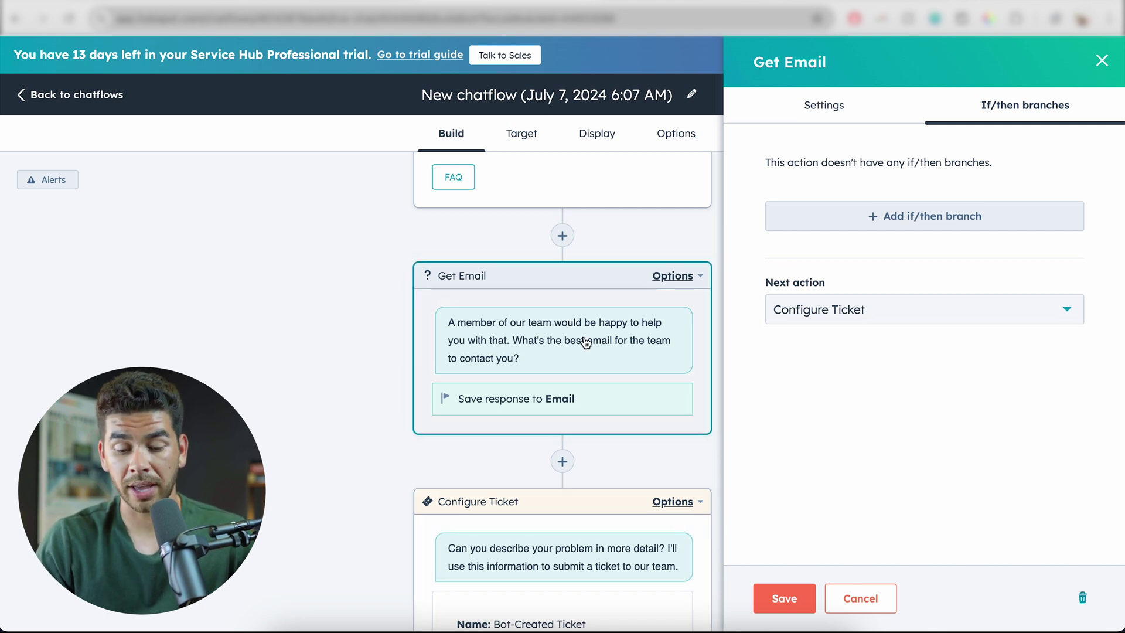
{"action": "scroll", "coordinate": [586, 343], "scroll_direction": "down", "scroll_amount": 1}
{"action": "left_click", "coordinate": [863, 216]}
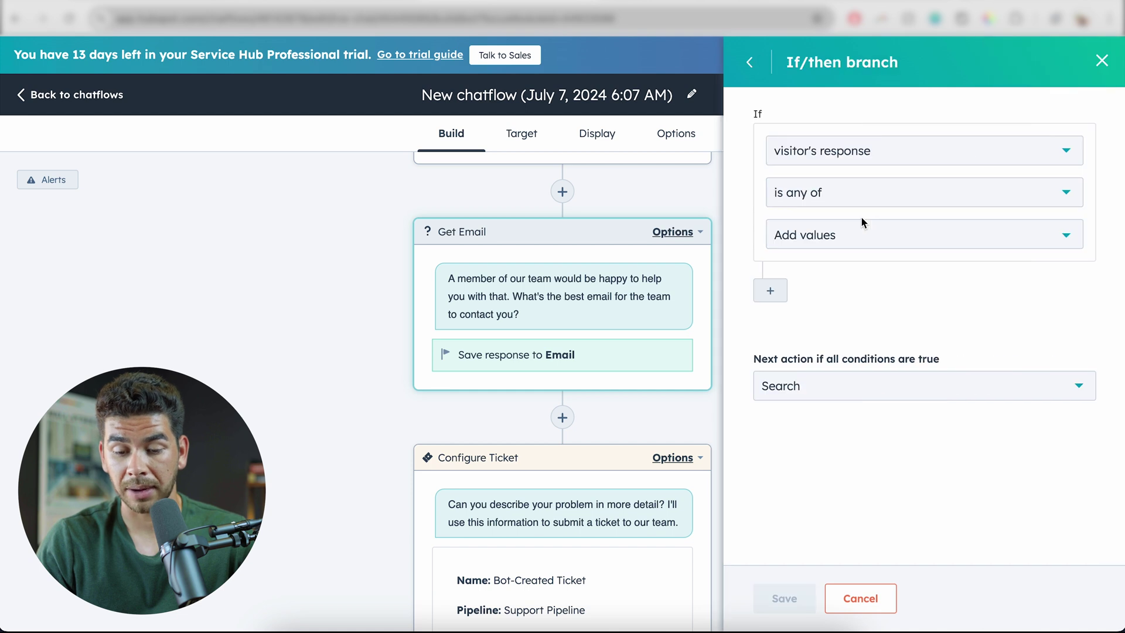
{"action": "left_click", "coordinate": [850, 386]}
{"action": "left_click", "coordinate": [846, 415]}
{"action": "left_click", "coordinate": [783, 598]}
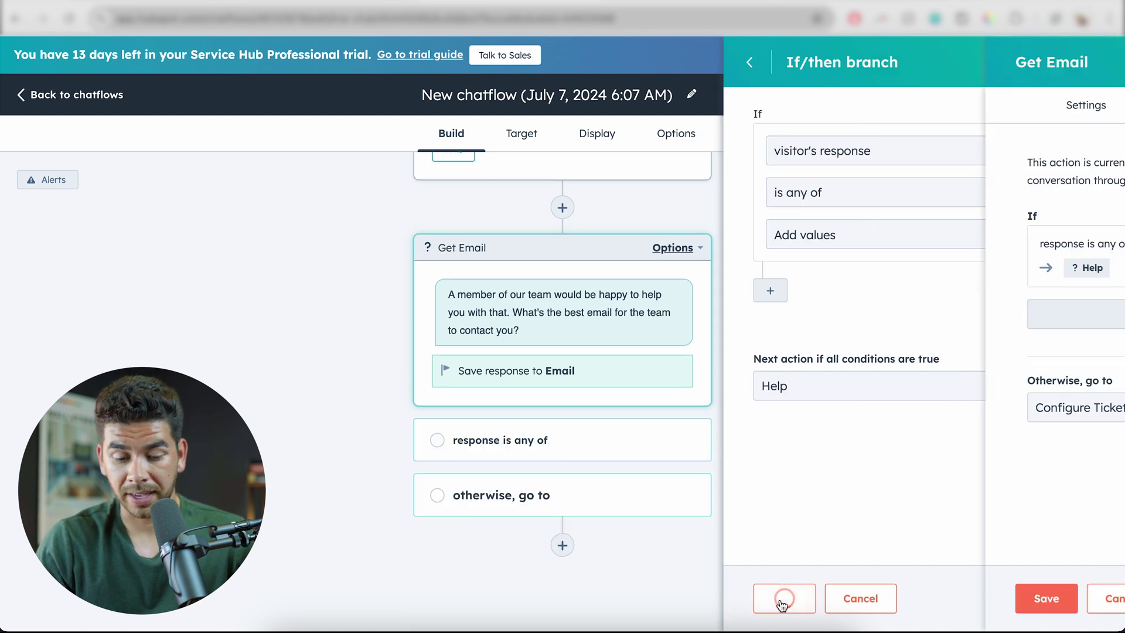
{"action": "left_click", "coordinate": [783, 598]}
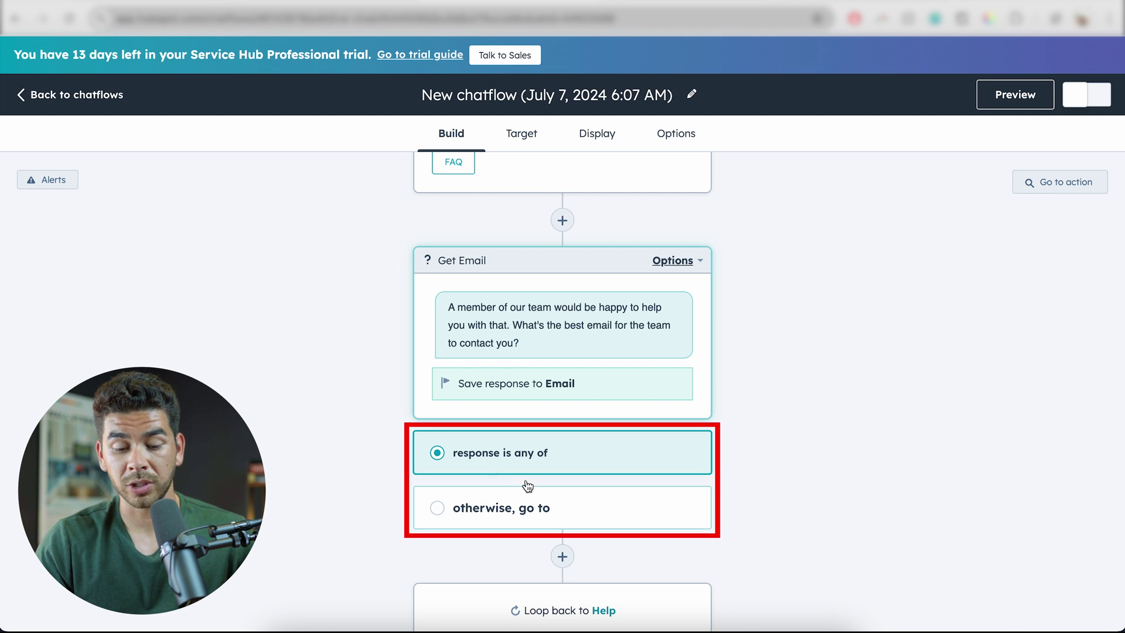
Preview the otherwise and response-is-any-of branches, then check and close Get Email's if/then branches.
{"action": "scroll", "coordinate": [553, 386], "scroll_direction": "down", "scroll_amount": 2}
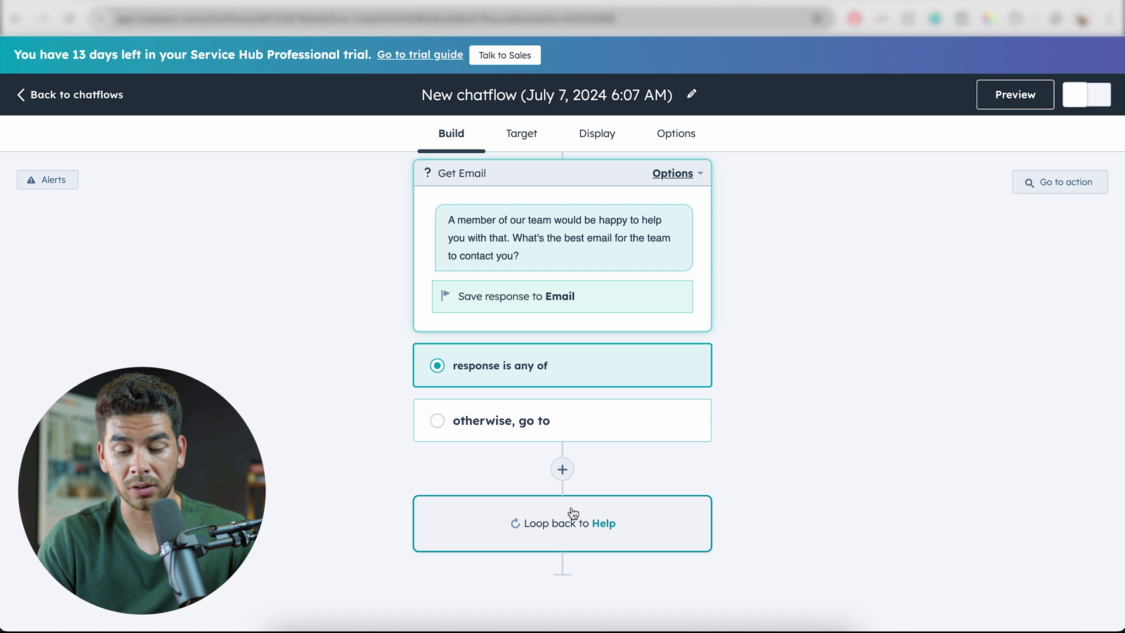
{"action": "left_click", "coordinate": [547, 417]}
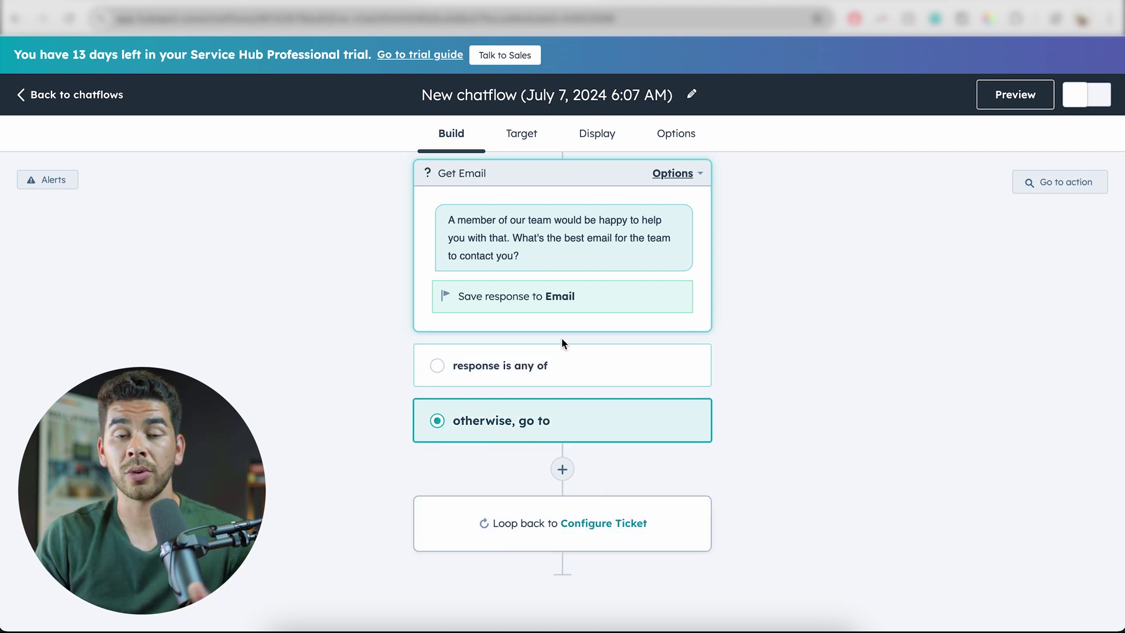
{"action": "left_click", "coordinate": [645, 360]}
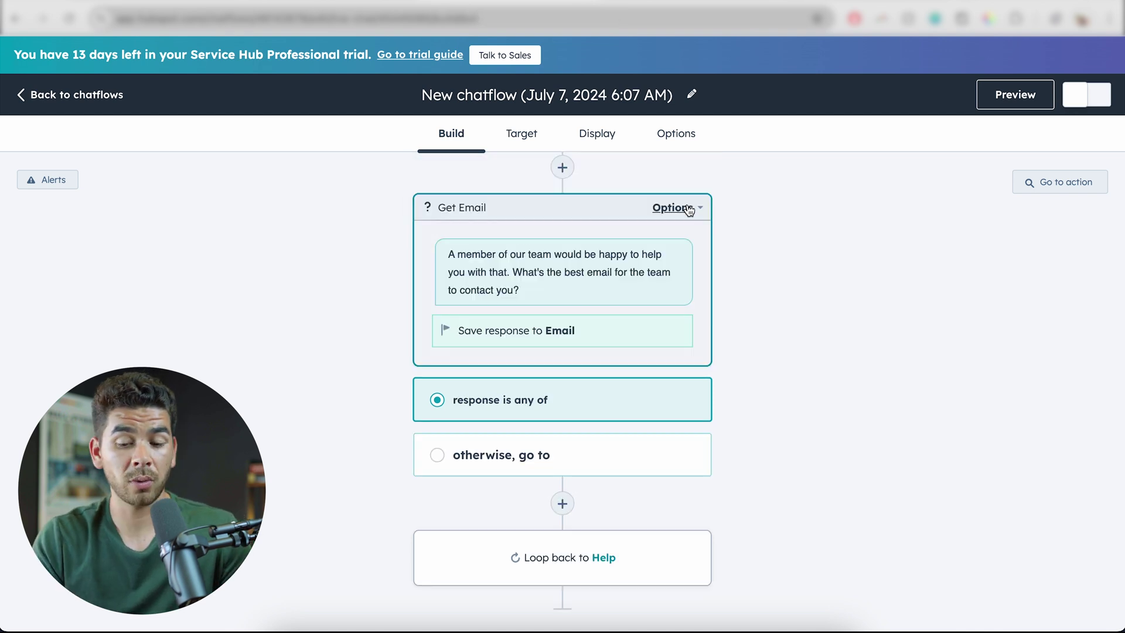
{"action": "left_click", "coordinate": [691, 208]}
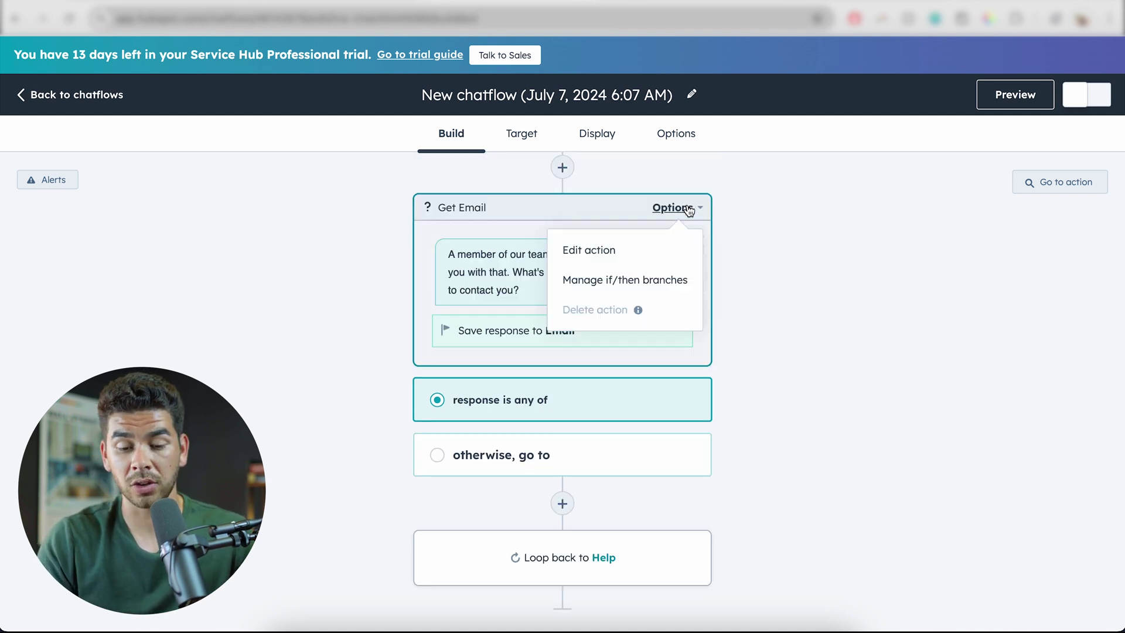
{"action": "left_click", "coordinate": [655, 287]}
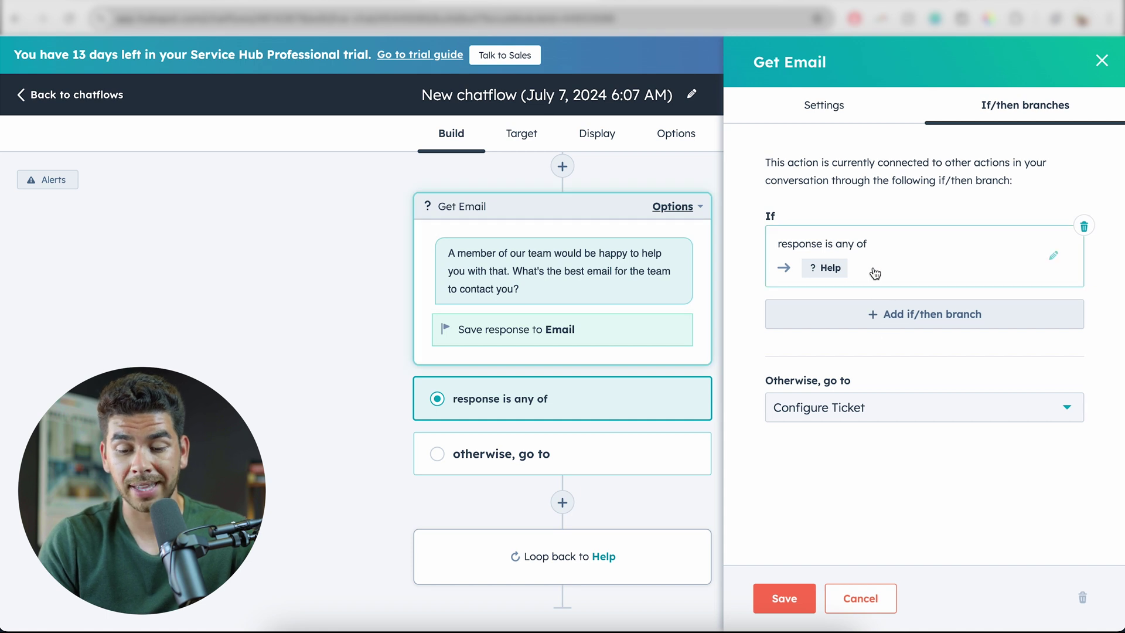
{"action": "key", "text": "Escape"}
Show the chatflow's Target settings, where Website URL is set to all pages.
{"action": "scroll", "coordinate": [714, 367], "scroll_direction": "down", "scroll_amount": 4}
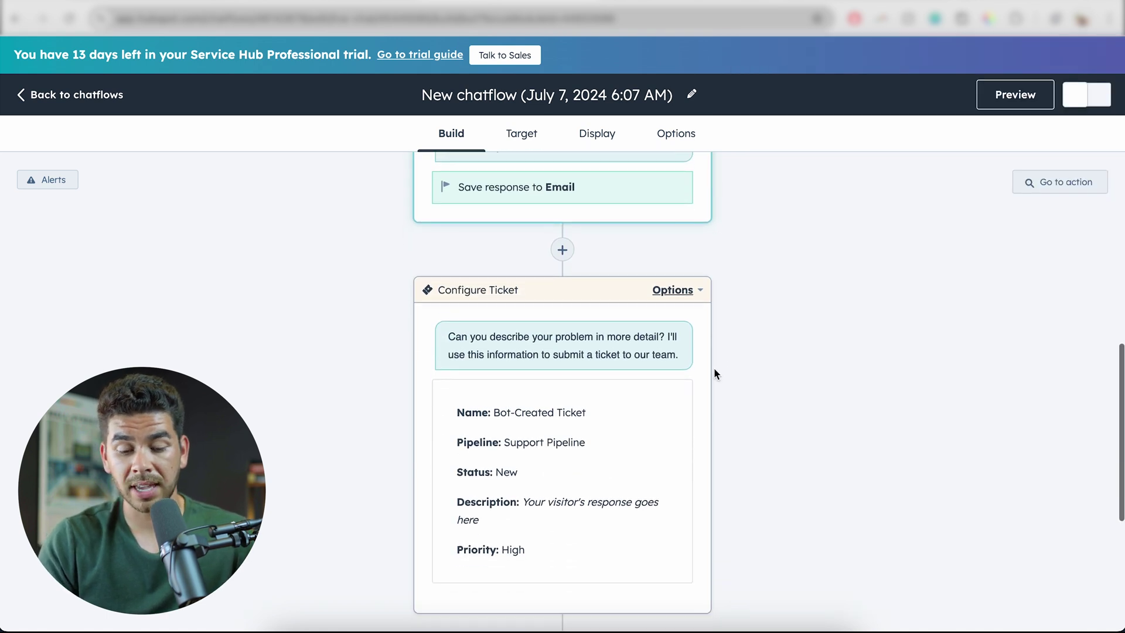
{"action": "scroll", "coordinate": [714, 367], "scroll_direction": "up", "scroll_amount": 3}
{"action": "scroll", "coordinate": [714, 368], "scroll_direction": "down", "scroll_amount": 6}
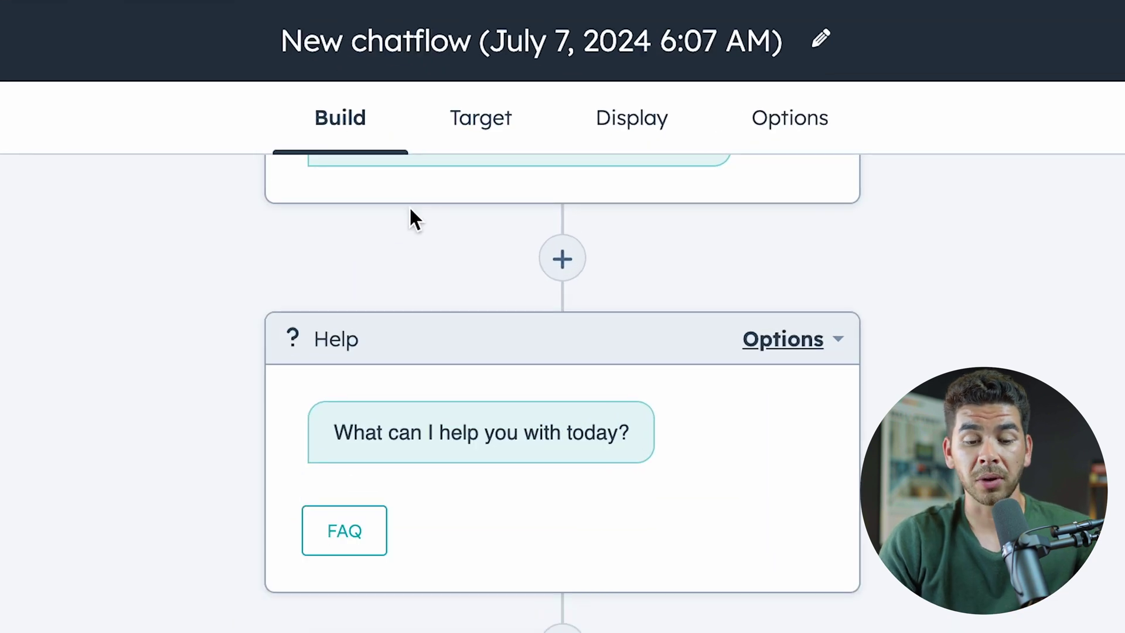
{"action": "scroll", "coordinate": [498, 175], "scroll_direction": "up", "scroll_amount": 3}
{"action": "left_click", "coordinate": [484, 142]}
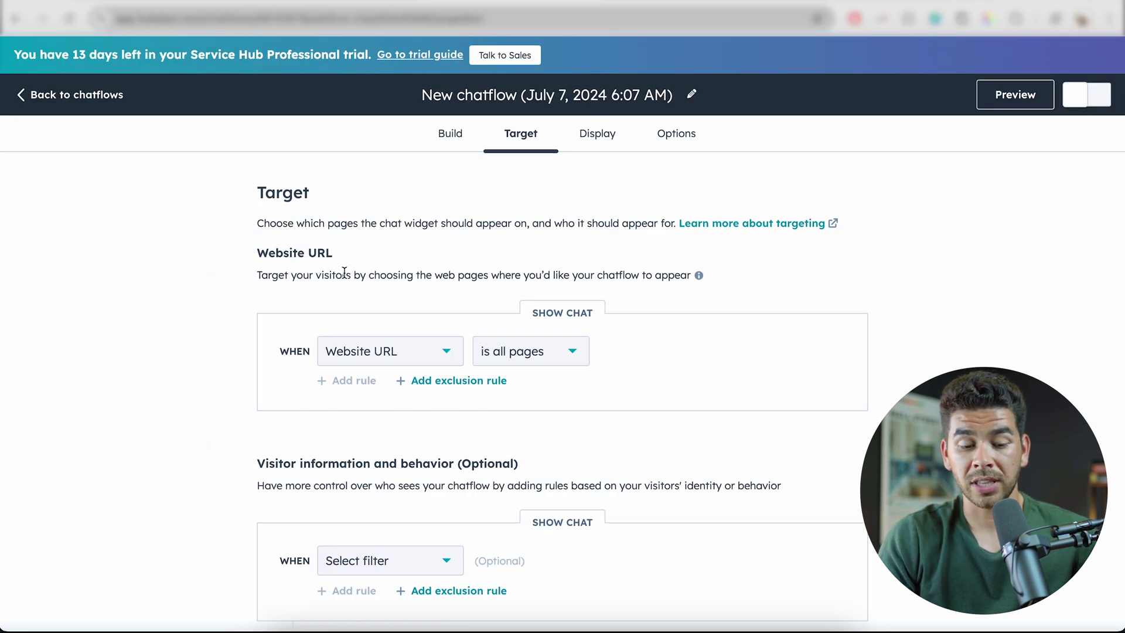
Keep Website URL as the page-targeting rule.
{"action": "left_click", "coordinate": [437, 357]}
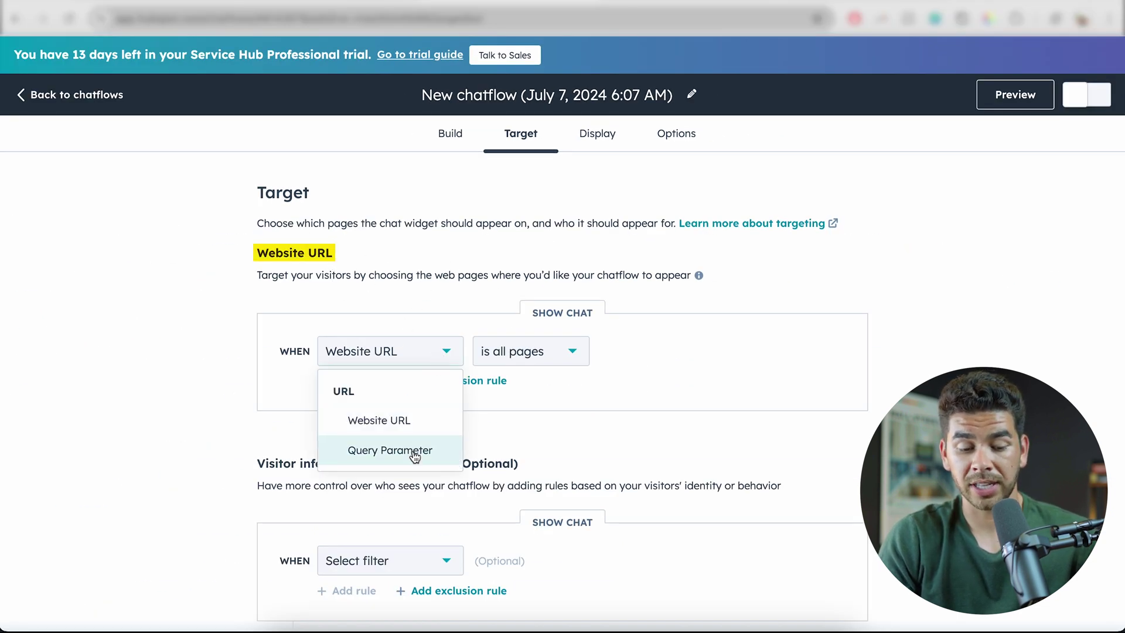
{"action": "left_click", "coordinate": [445, 422]}
{"action": "scroll", "coordinate": [392, 363], "scroll_direction": "down", "scroll_amount": 2}
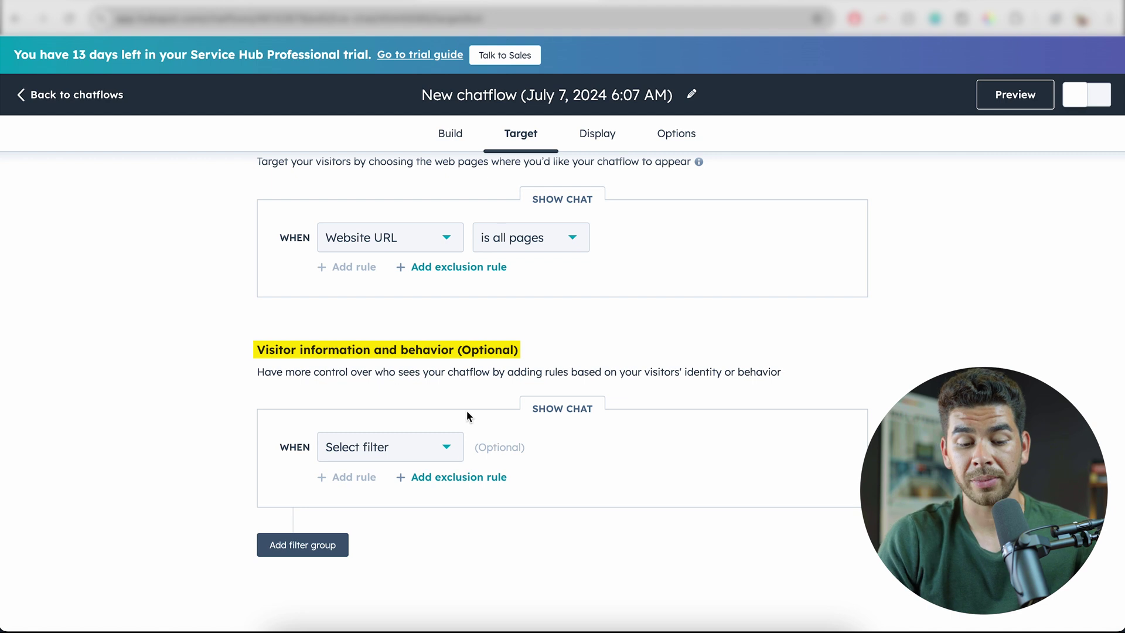
Set the visitor-information filter to Country and try adding an exclusion rule.
{"action": "left_click", "coordinate": [444, 463]}
{"action": "scroll", "coordinate": [445, 398], "scroll_direction": "down", "scroll_amount": 3}
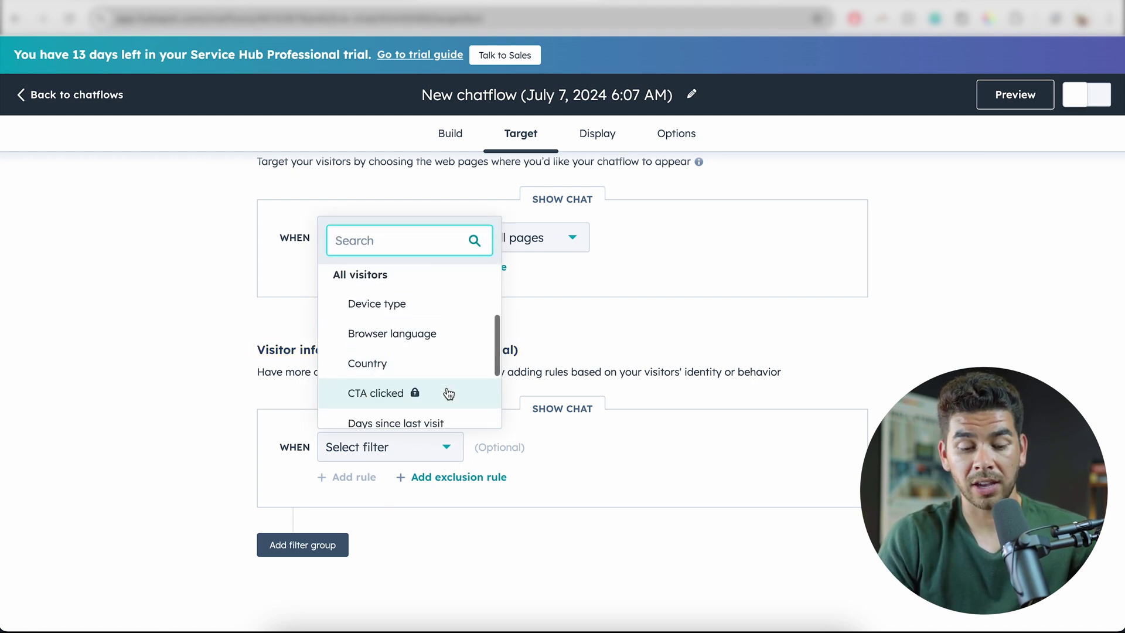
{"action": "left_click", "coordinate": [432, 377]}
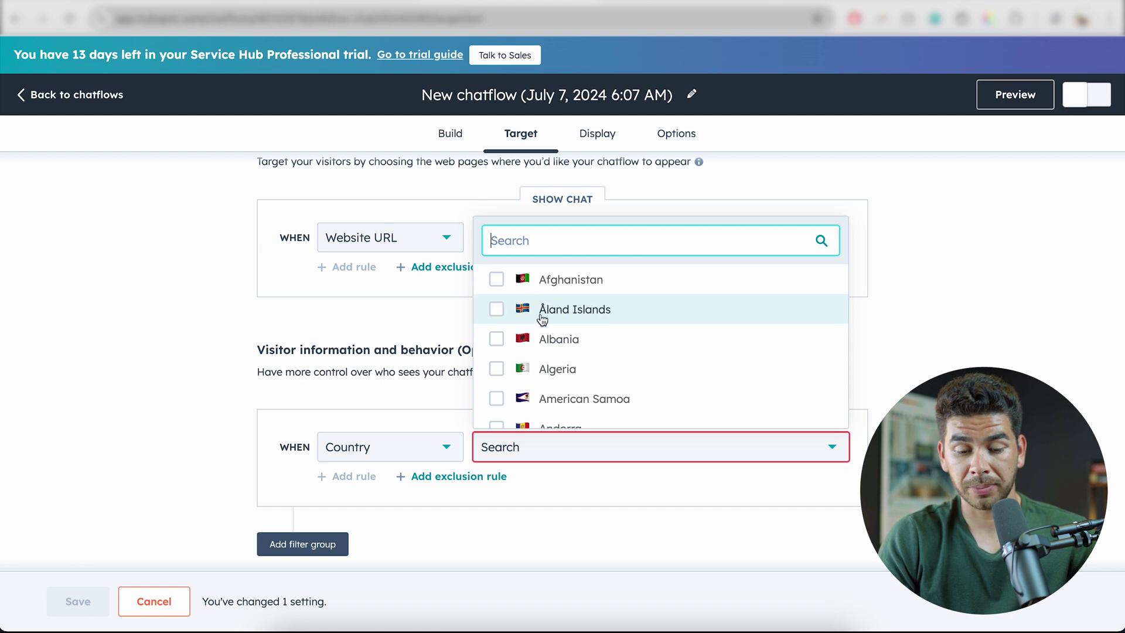
{"action": "left_click", "coordinate": [463, 476]}
{"action": "scroll", "coordinate": [656, 472], "scroll_direction": "down", "scroll_amount": 3}
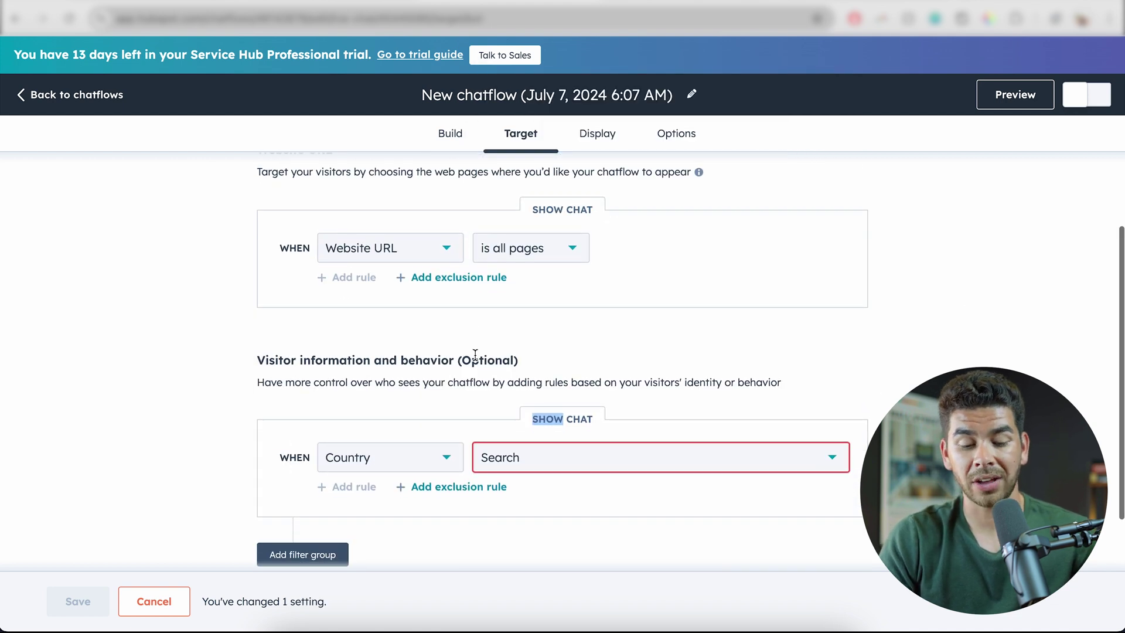
{"action": "scroll", "coordinate": [475, 359], "scroll_direction": "up", "scroll_amount": 1}
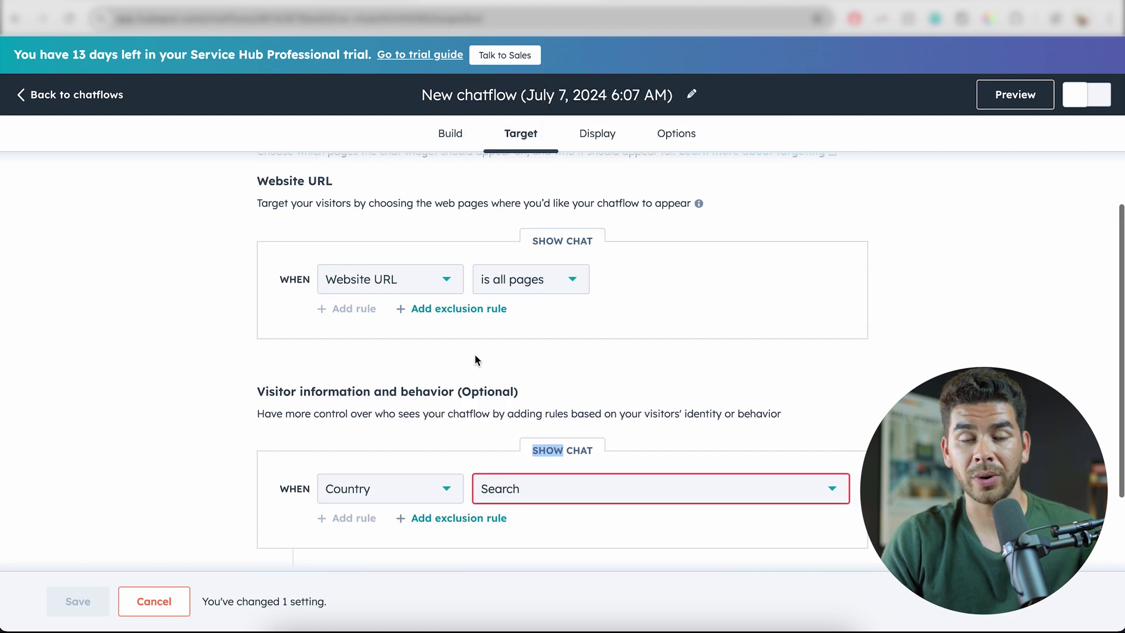
Check the HubBot chat heading and avatar on the Display settings, then move to Options.
{"action": "scroll", "coordinate": [474, 354], "scroll_direction": "up", "scroll_amount": 2}
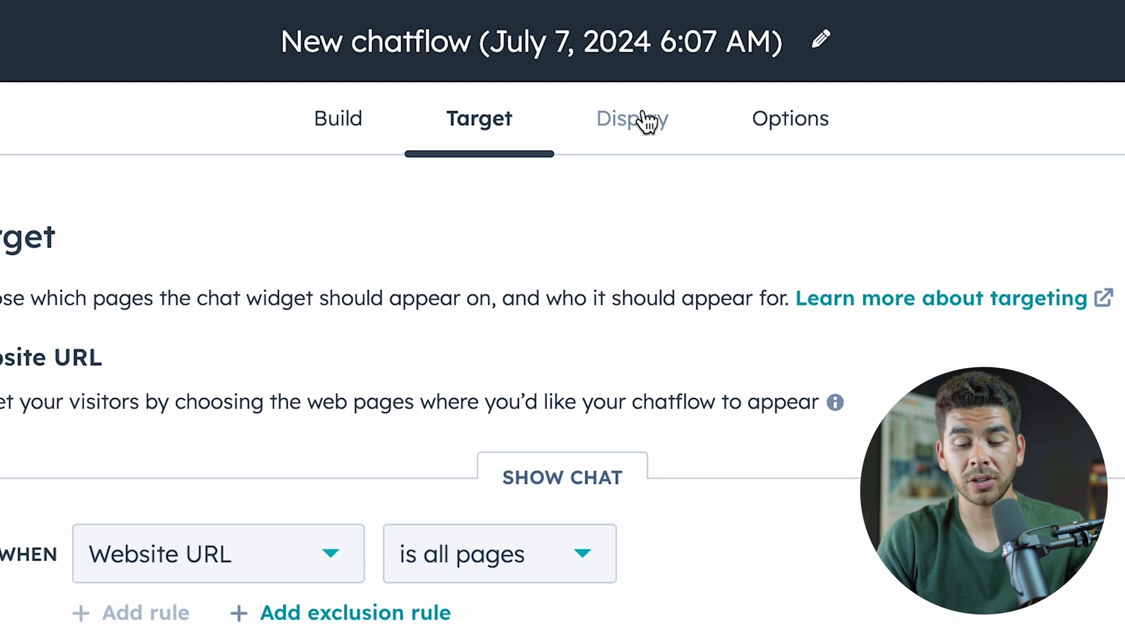
{"action": "left_click", "coordinate": [646, 121]}
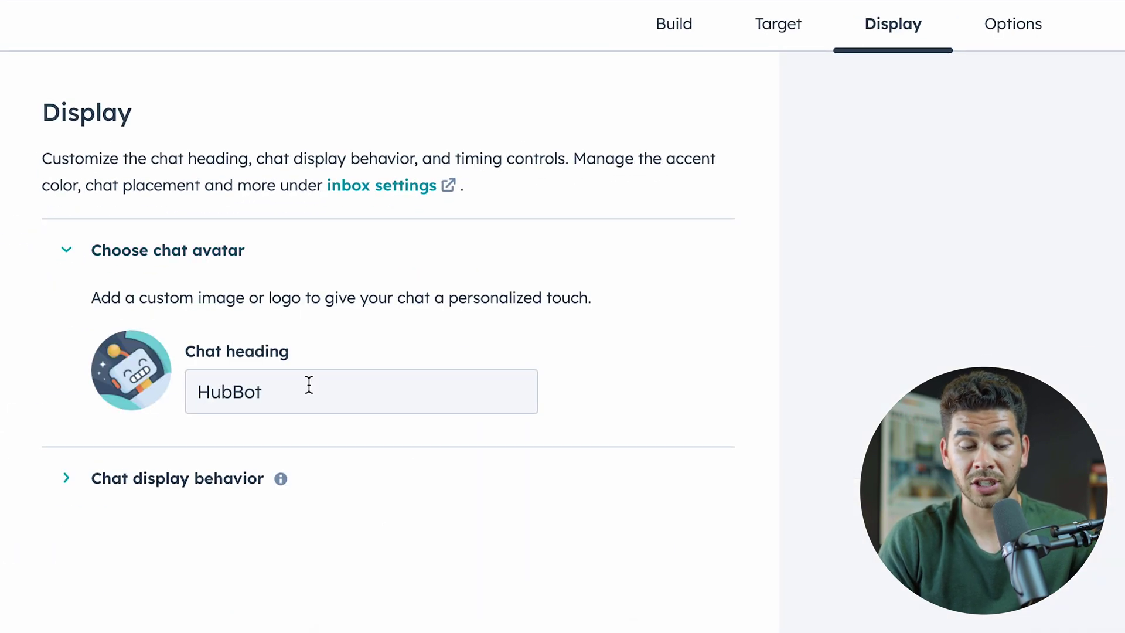
{"action": "mouse_move", "coordinate": [169, 381]}
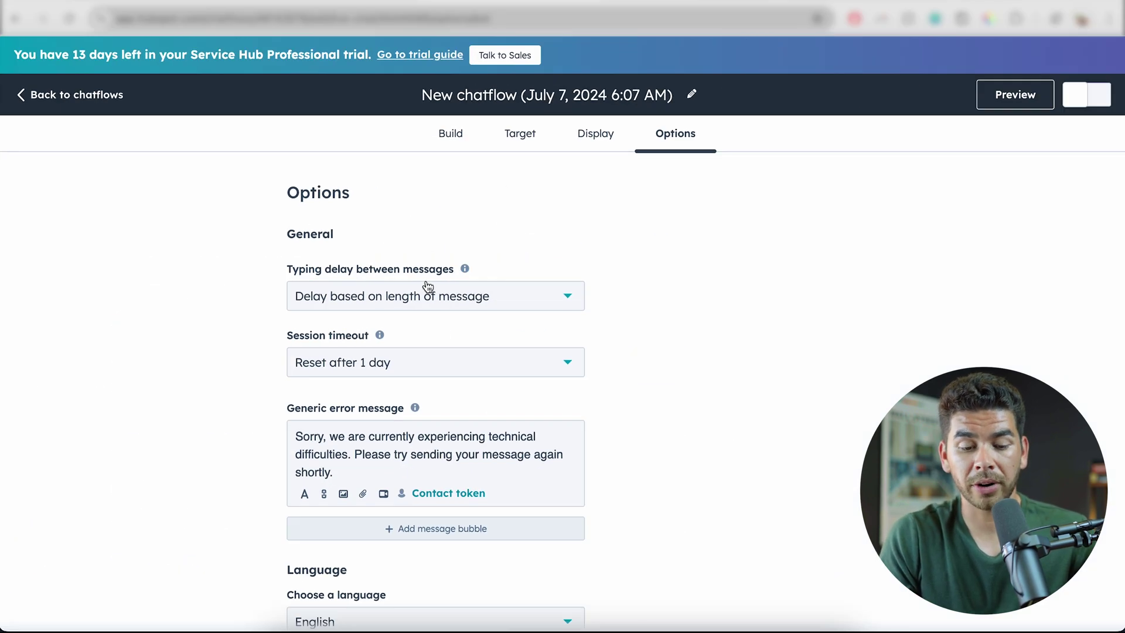
Look over the Typing delay and Session timeout dropdown choices.
{"action": "scroll", "coordinate": [463, 305], "scroll_direction": "down", "scroll_amount": 2}
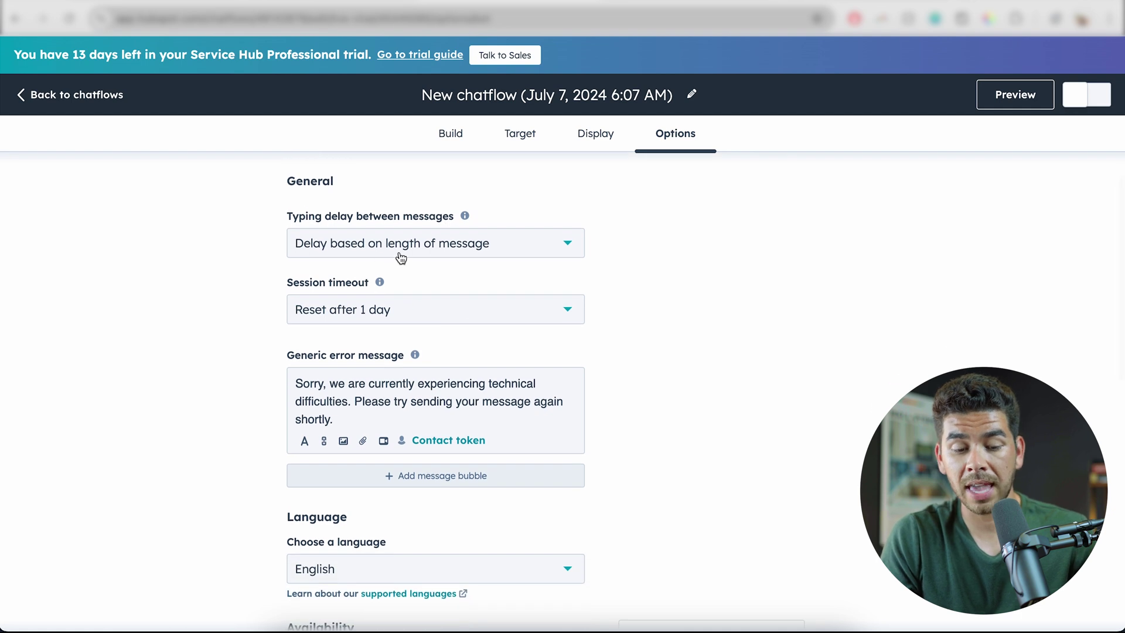
{"action": "left_click", "coordinate": [398, 256]}
{"action": "left_click", "coordinate": [457, 310]}
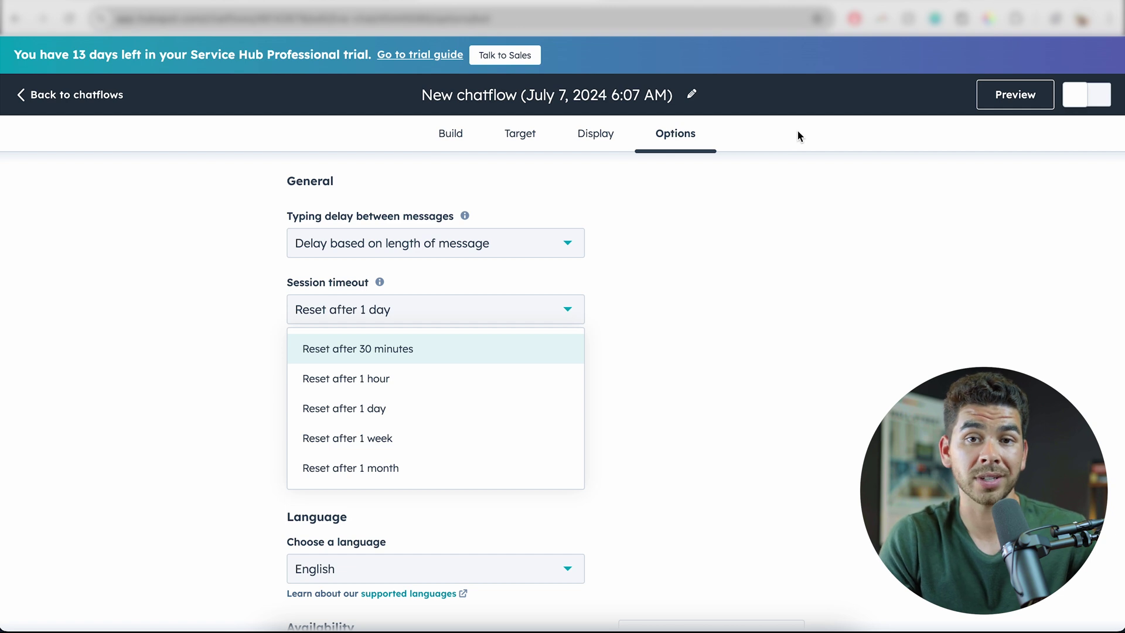
Scroll through the rest of the options, then preview the chatbot from the Build canvas.
{"action": "scroll", "coordinate": [515, 385], "scroll_direction": "down", "scroll_amount": 2}
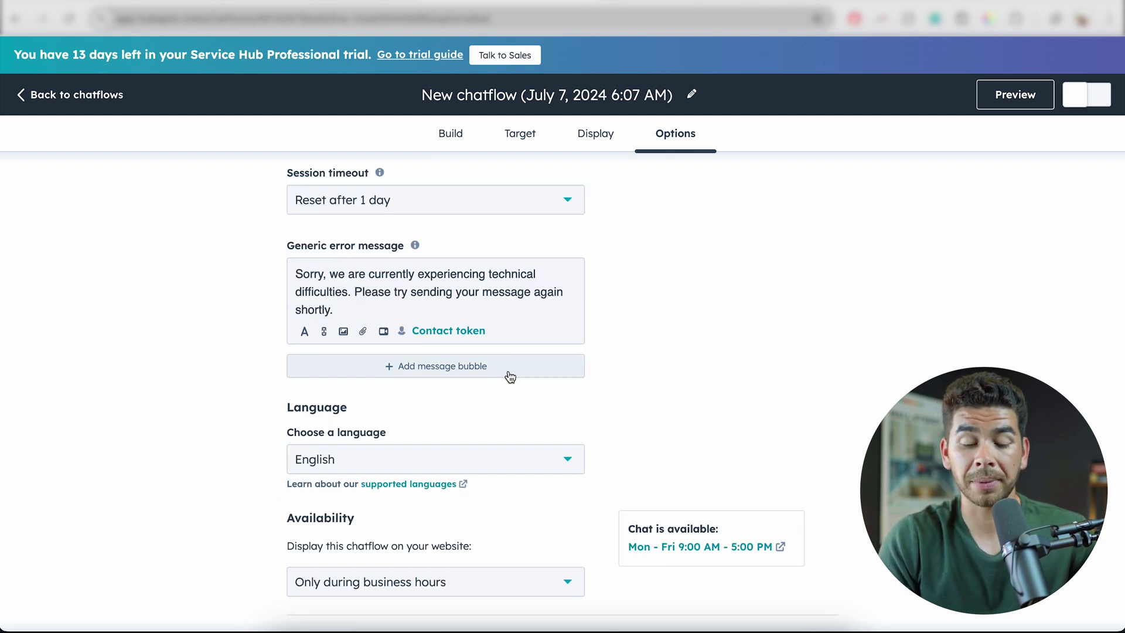
{"action": "scroll", "coordinate": [492, 254], "scroll_direction": "down", "scroll_amount": 4}
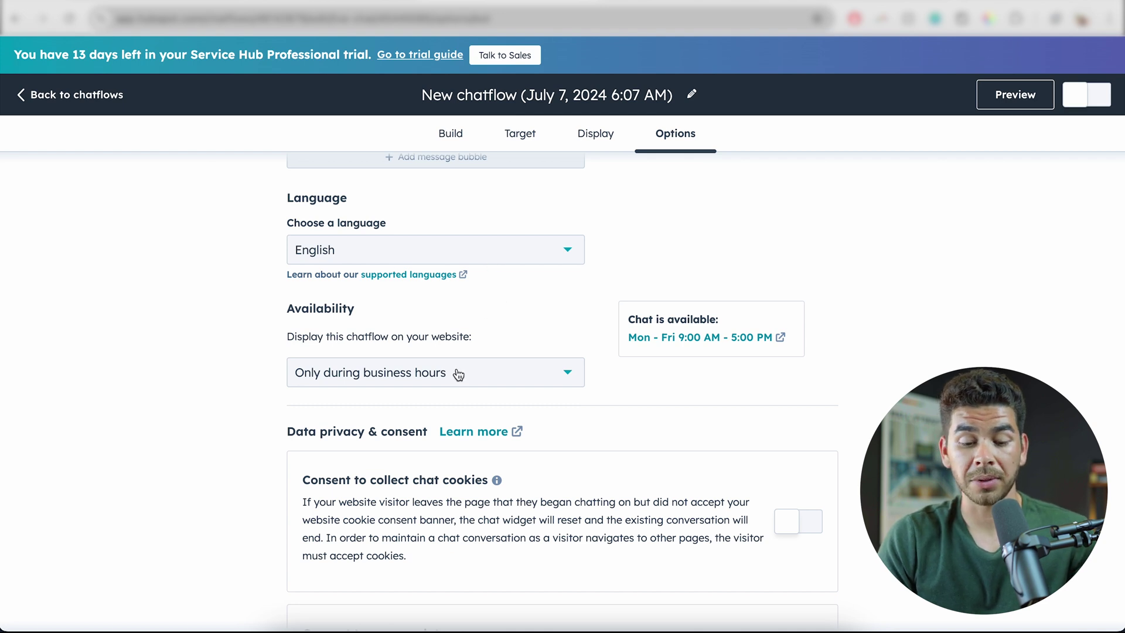
{"action": "scroll", "coordinate": [457, 215], "scroll_direction": "down", "scroll_amount": 5}
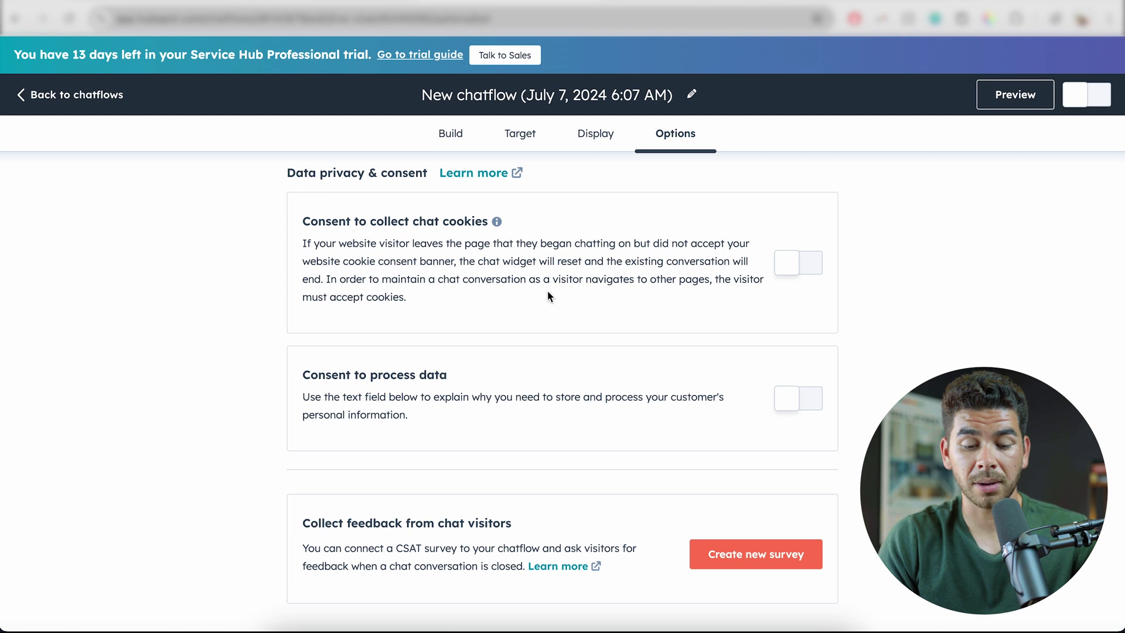
{"action": "scroll", "coordinate": [581, 462], "scroll_direction": "down", "scroll_amount": 1}
{"action": "scroll", "coordinate": [581, 462], "scroll_direction": "up", "scroll_amount": 10}
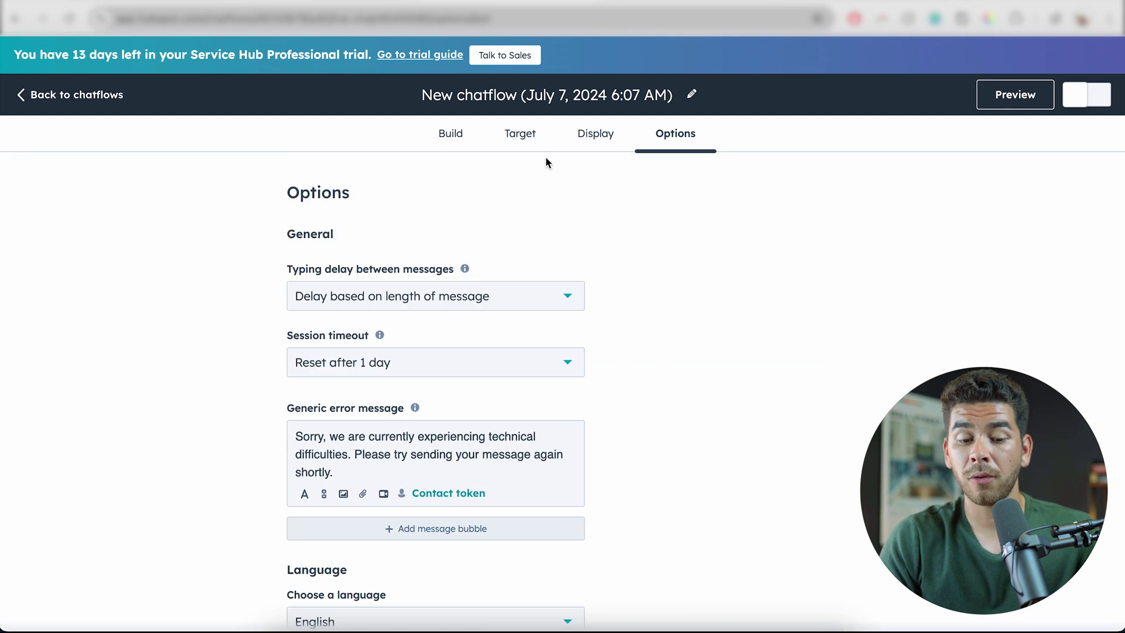
{"action": "left_click", "coordinate": [449, 135]}
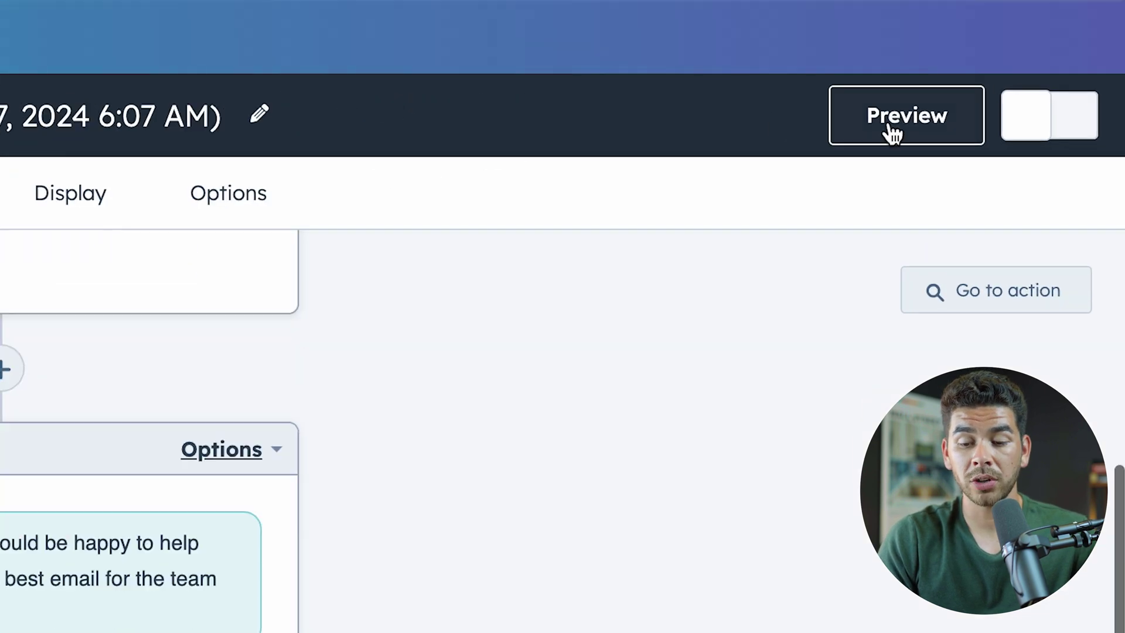
{"action": "left_click", "coordinate": [891, 134]}
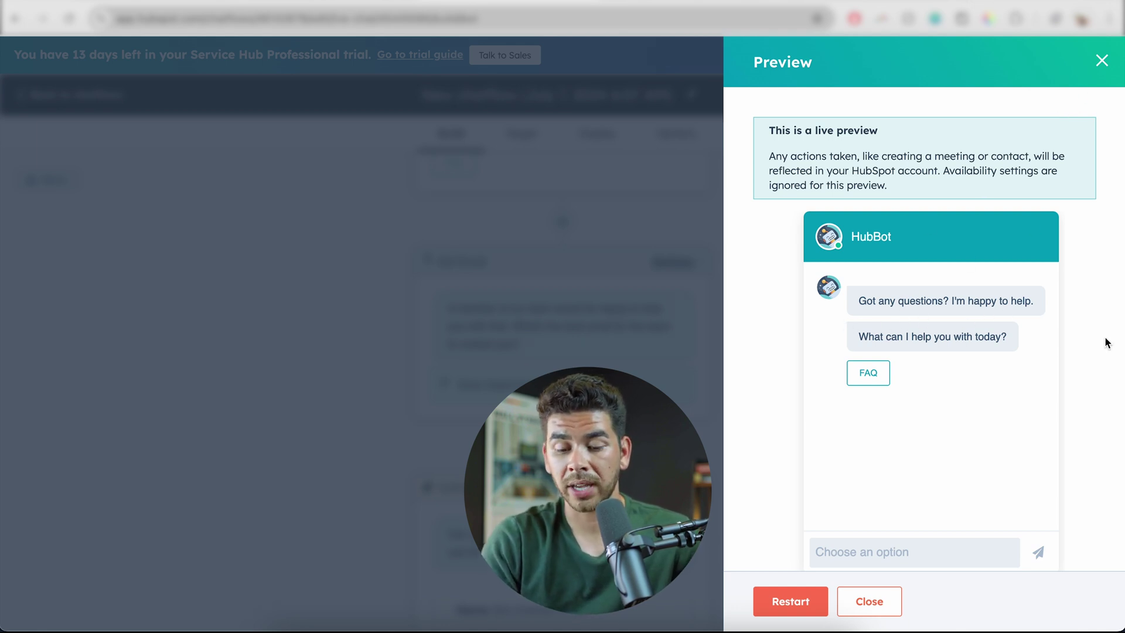
Choose FAQ in the preview chat, close the preview, and switch the chatflow on.
{"action": "left_click", "coordinate": [869, 375]}
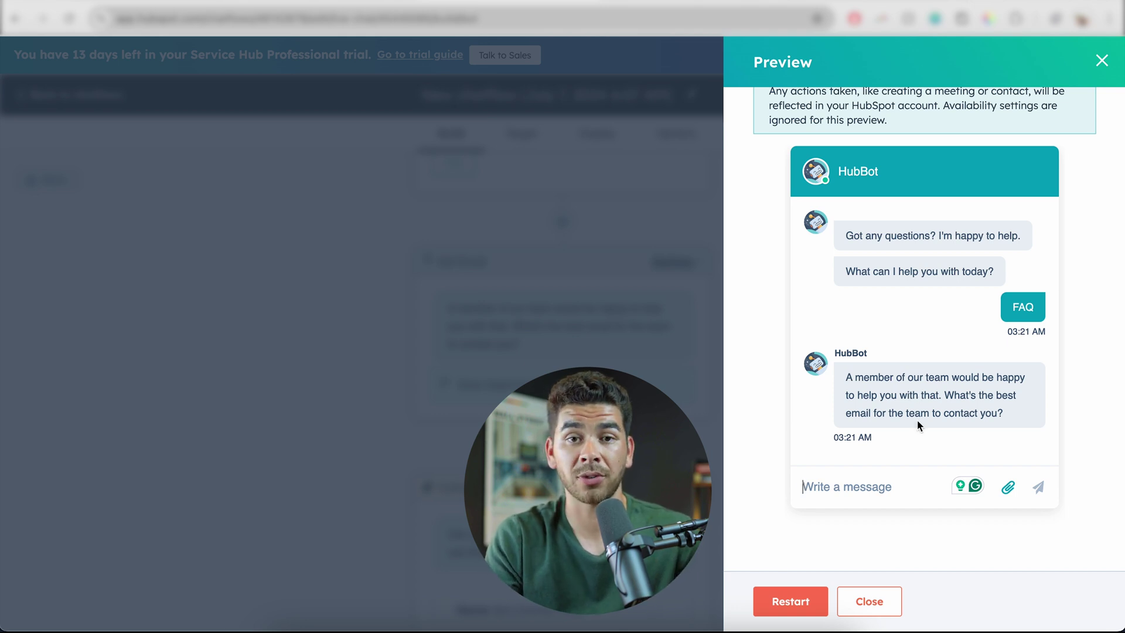
{"action": "scroll", "coordinate": [918, 425], "scroll_direction": "up", "scroll_amount": 2}
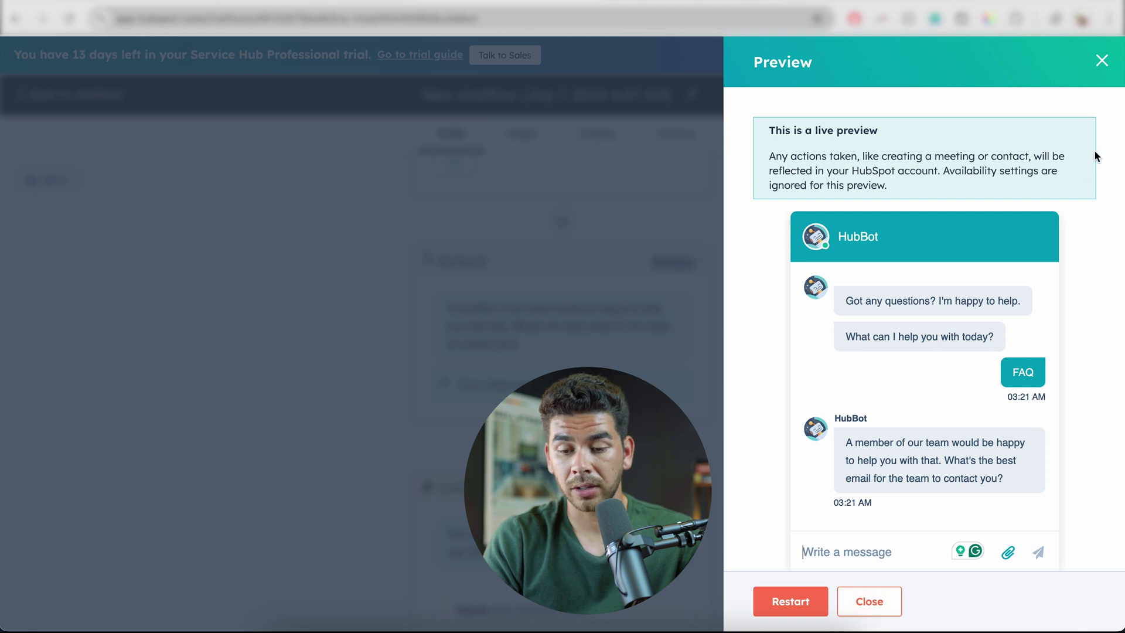
{"action": "left_click", "coordinate": [1102, 60]}
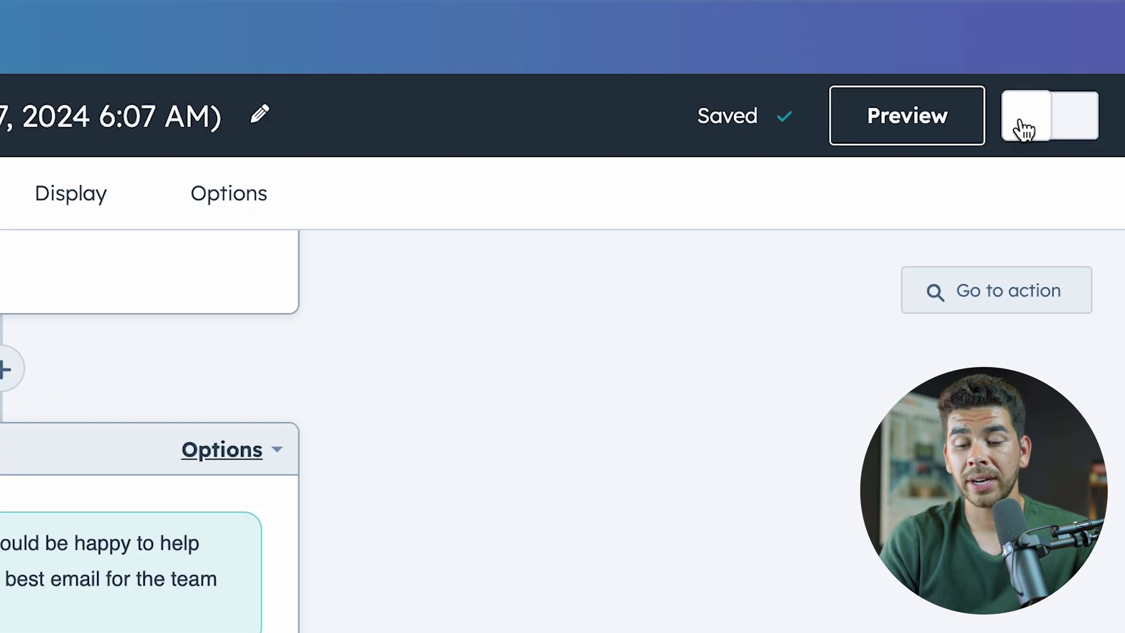
{"action": "left_click", "coordinate": [1025, 128]}
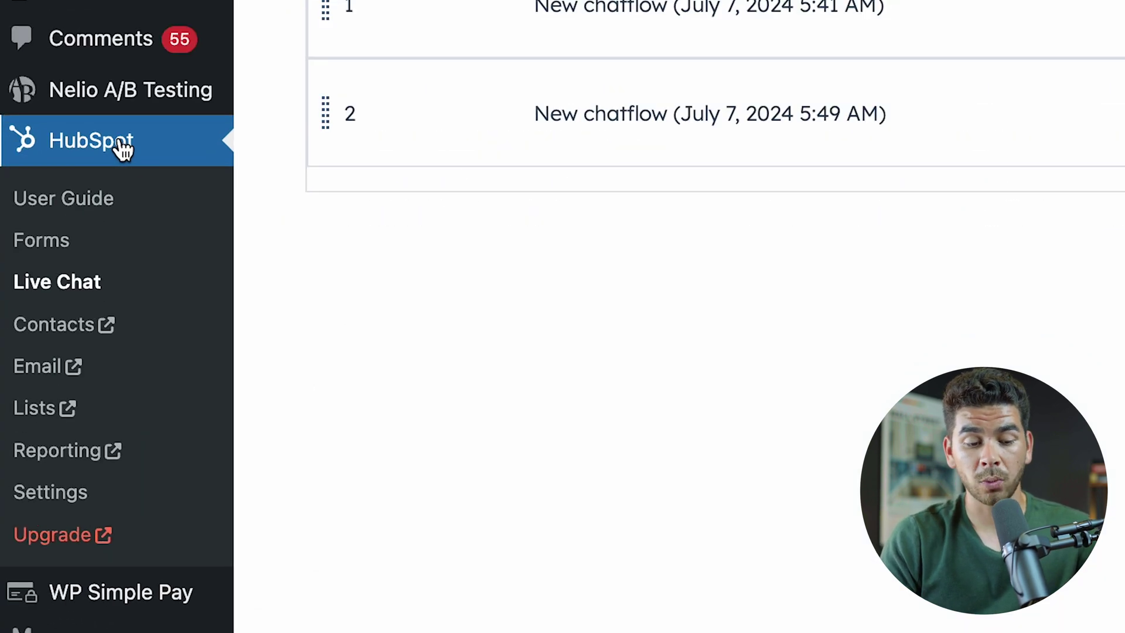
Visit the Sam Walks Dogs site from the HubSpot menu and send 'FAQ' to the chatbot.
{"action": "left_click", "coordinate": [123, 147]}
{"action": "left_click", "coordinate": [108, 168]}
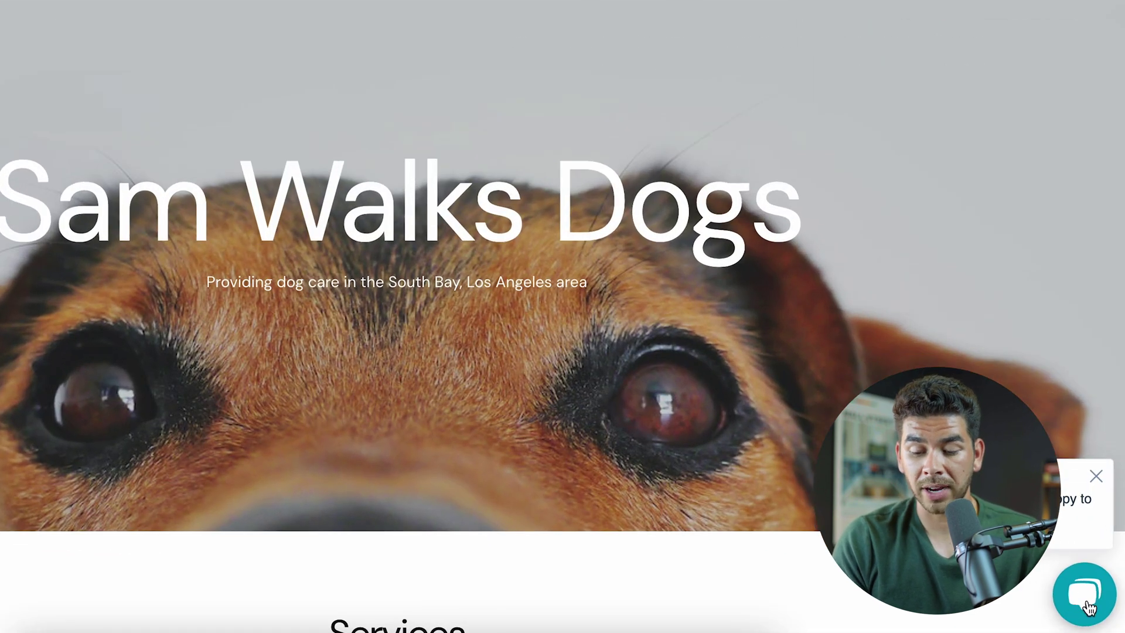
{"action": "left_click", "coordinate": [1084, 593]}
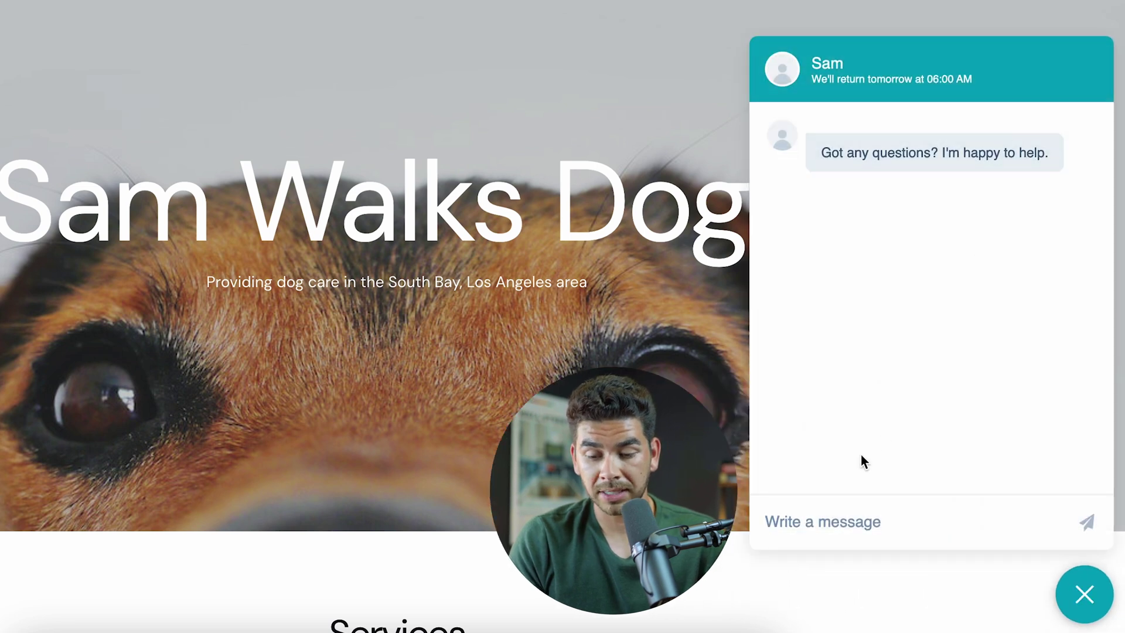
{"action": "type", "text": "FAQ"}
{"action": "key", "text": "Return"}
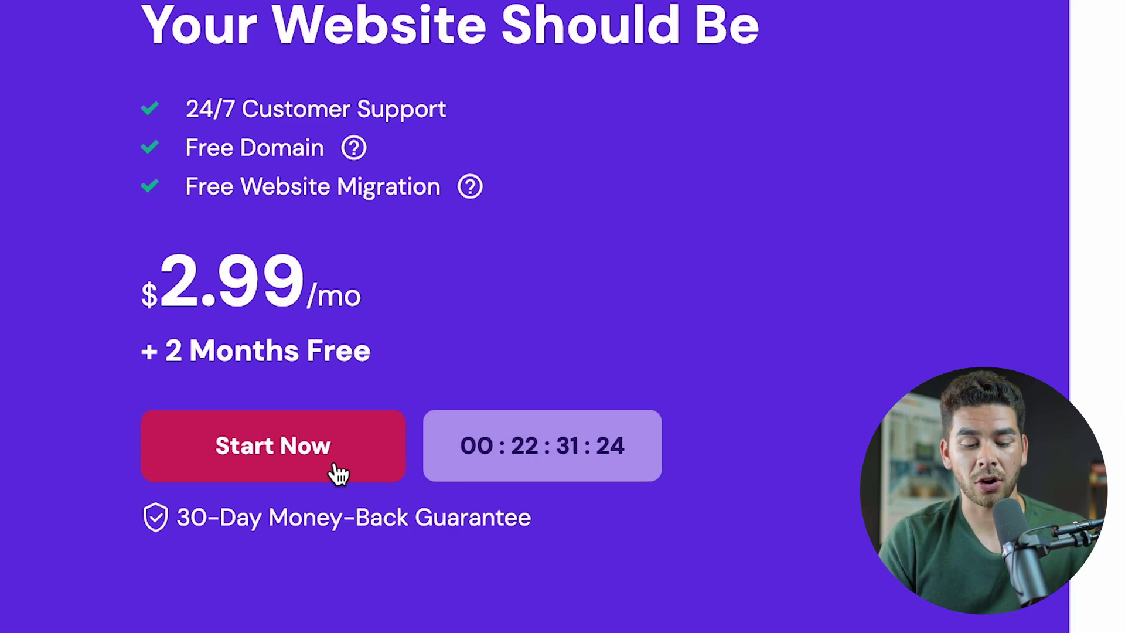
Open Hostinger's plans page and compare Premium, Business and Cloud Startup feature lists.
{"action": "left_click", "coordinate": [337, 474]}
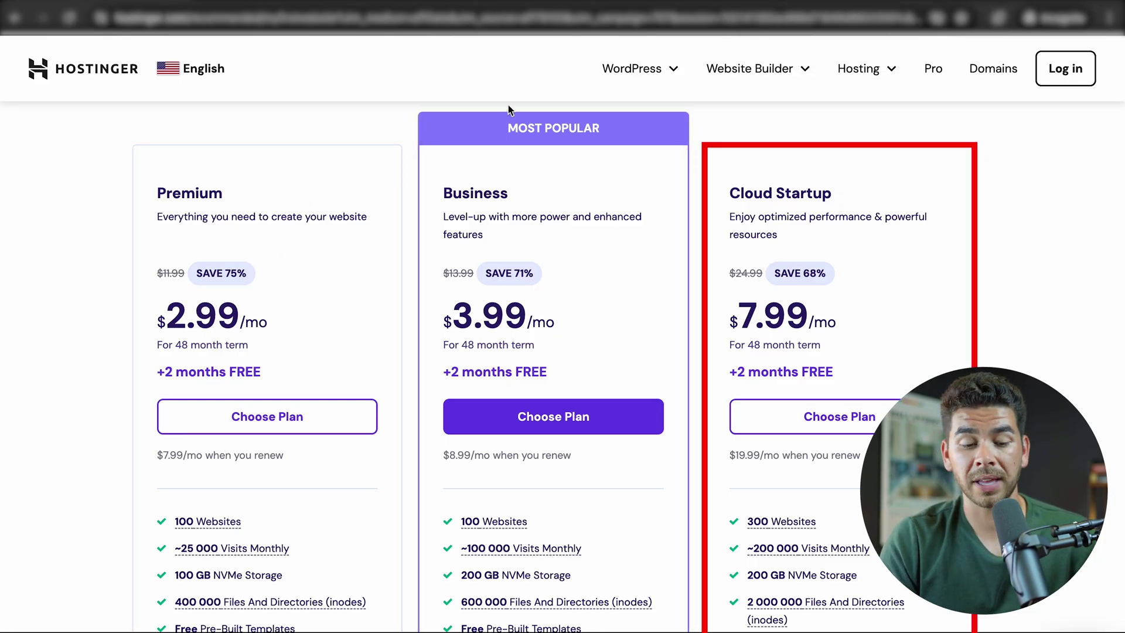
{"action": "scroll", "coordinate": [305, 329], "scroll_direction": "up", "scroll_amount": 1}
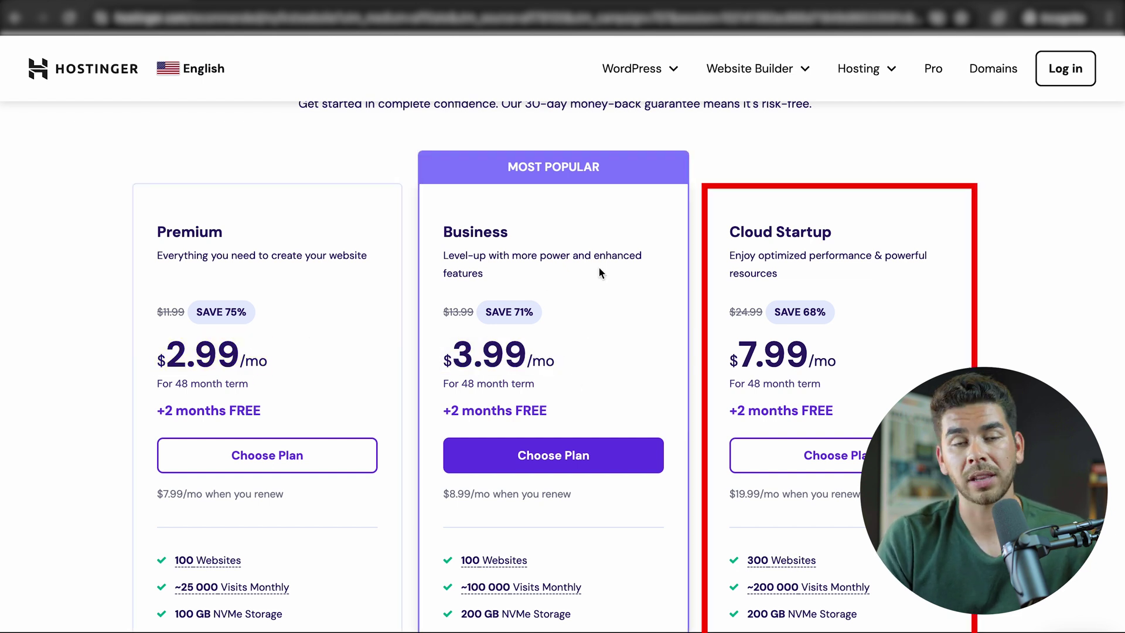
{"action": "scroll", "coordinate": [599, 268], "scroll_direction": "down", "scroll_amount": 6}
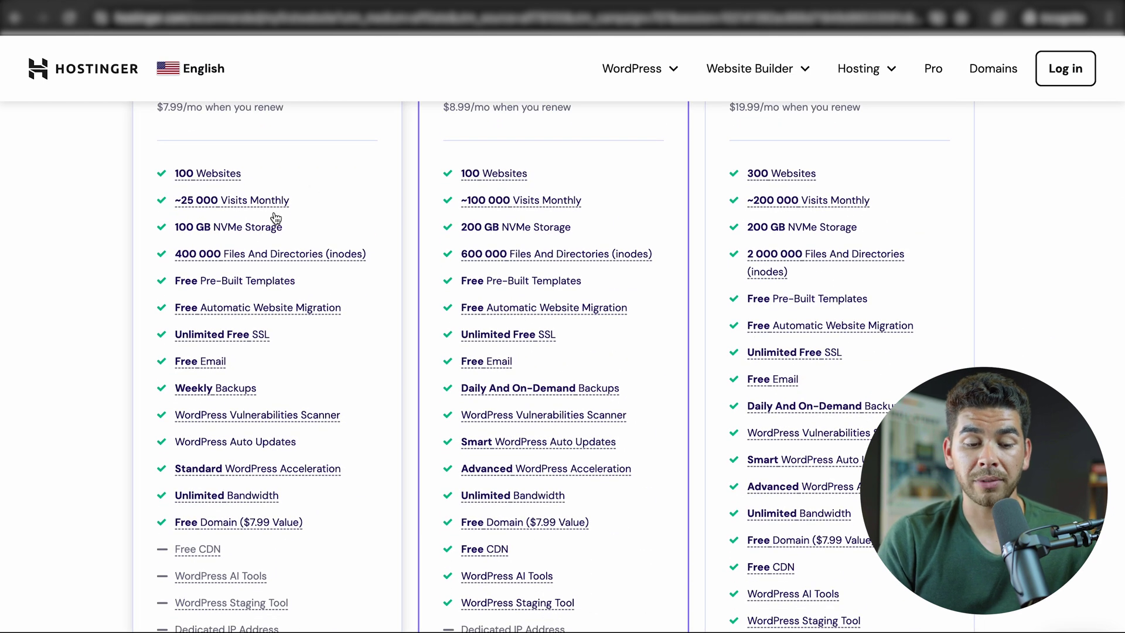
{"action": "scroll", "coordinate": [275, 218], "scroll_direction": "up", "scroll_amount": 3}
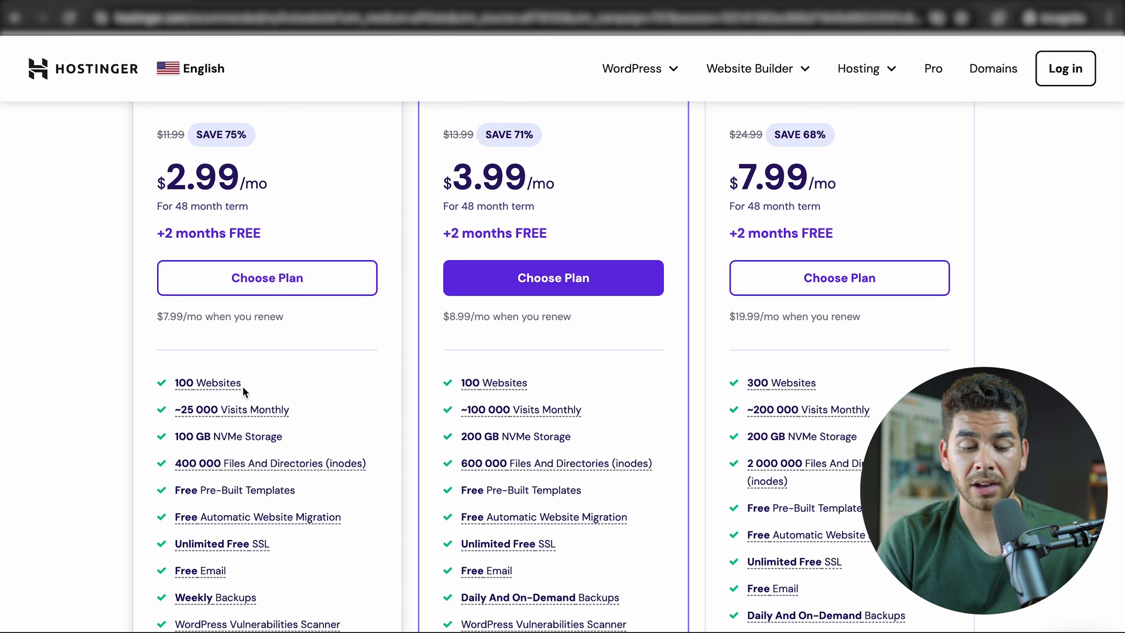
{"action": "scroll", "coordinate": [323, 381], "scroll_direction": "down", "scroll_amount": 3}
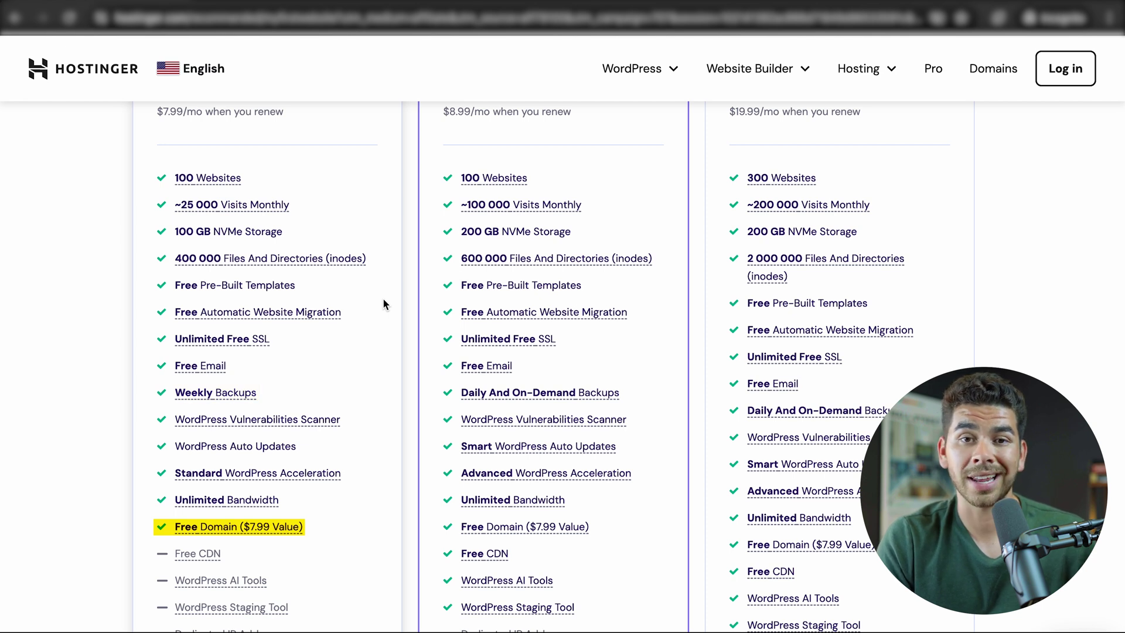
{"action": "scroll", "coordinate": [320, 353], "scroll_direction": "down", "scroll_amount": 3}
{"action": "scroll", "coordinate": [320, 354], "scroll_direction": "up", "scroll_amount": 2}
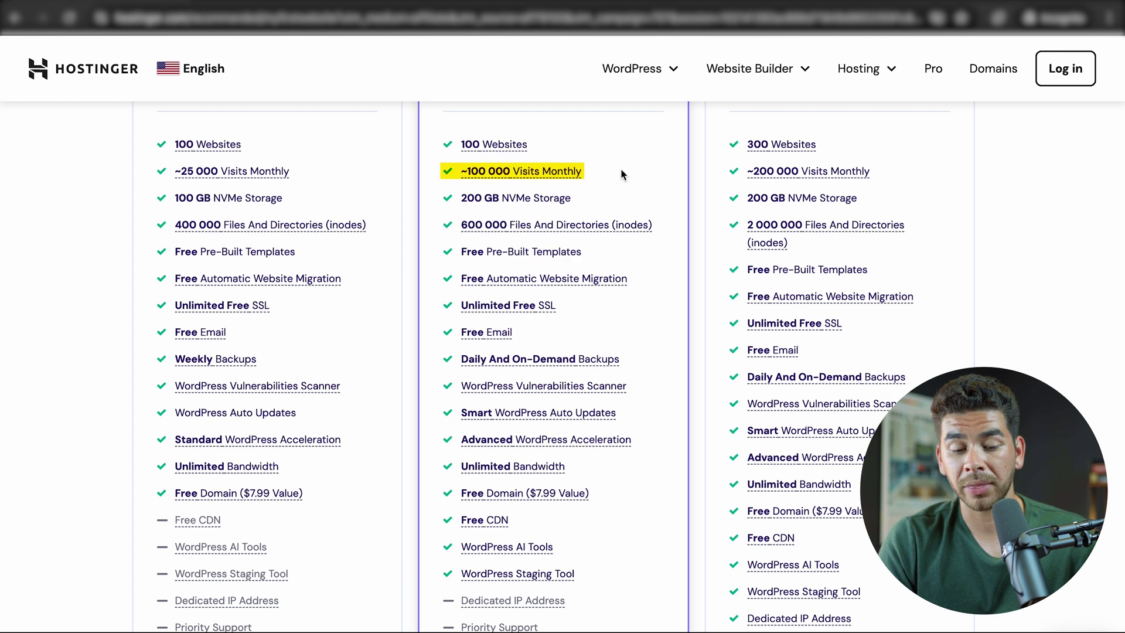
{"action": "scroll", "coordinate": [604, 234], "scroll_direction": "down", "scroll_amount": 2}
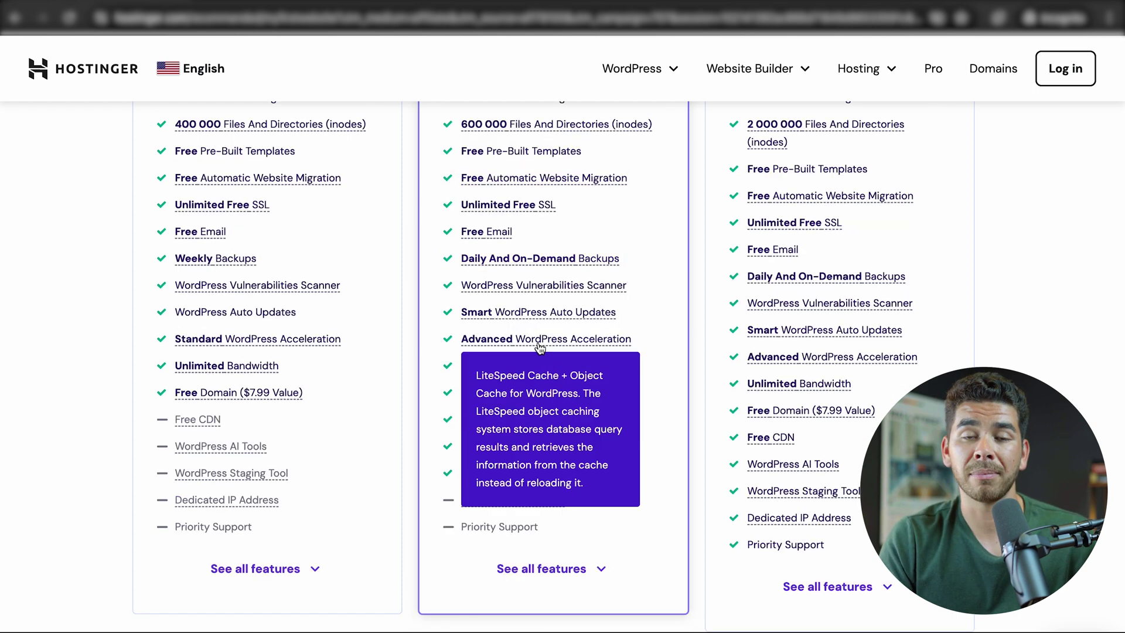
{"action": "scroll", "coordinate": [536, 350], "scroll_direction": "up", "scroll_amount": 6}
{"action": "scroll", "coordinate": [540, 348], "scroll_direction": "up", "scroll_amount": 5}
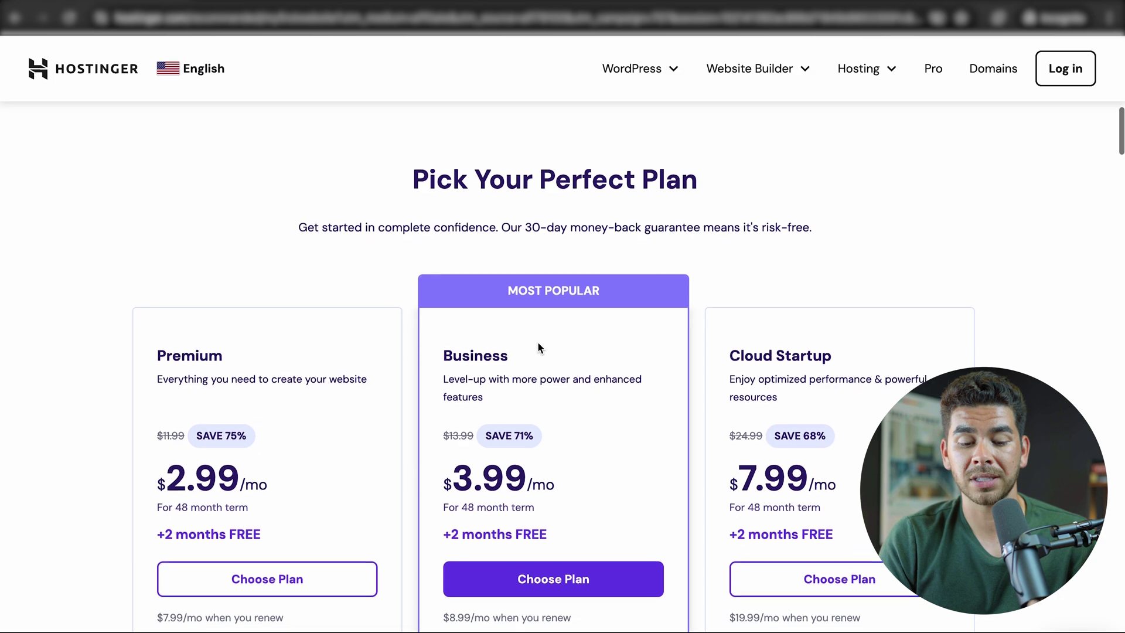
{"action": "scroll", "coordinate": [539, 348], "scroll_direction": "down", "scroll_amount": 10}
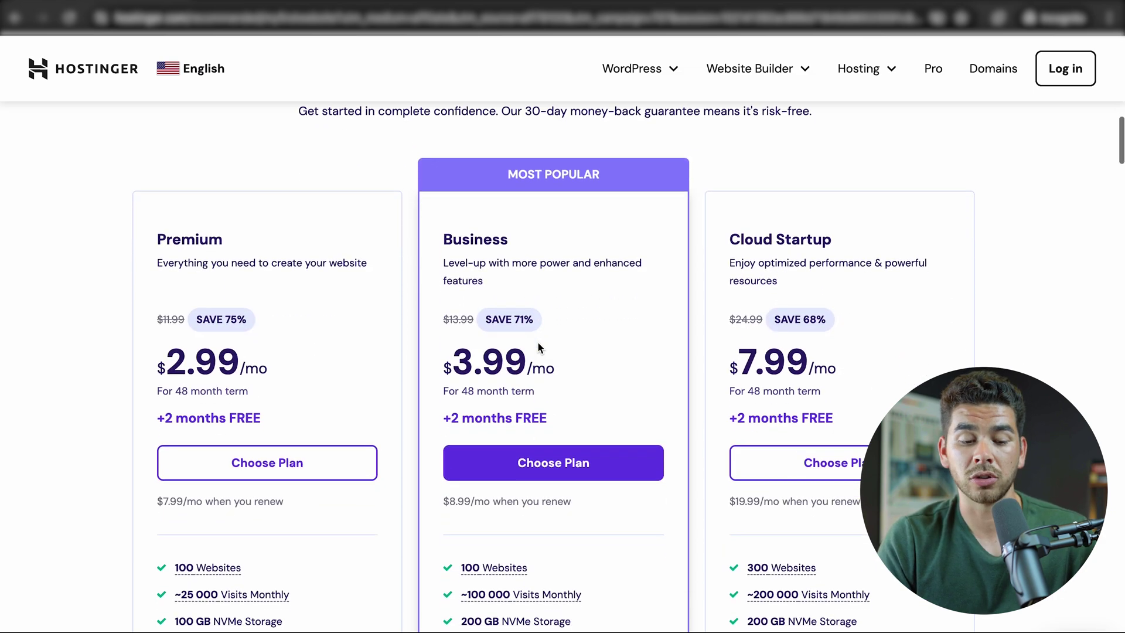
{"action": "scroll", "coordinate": [278, 241], "scroll_direction": "down", "scroll_amount": 8}
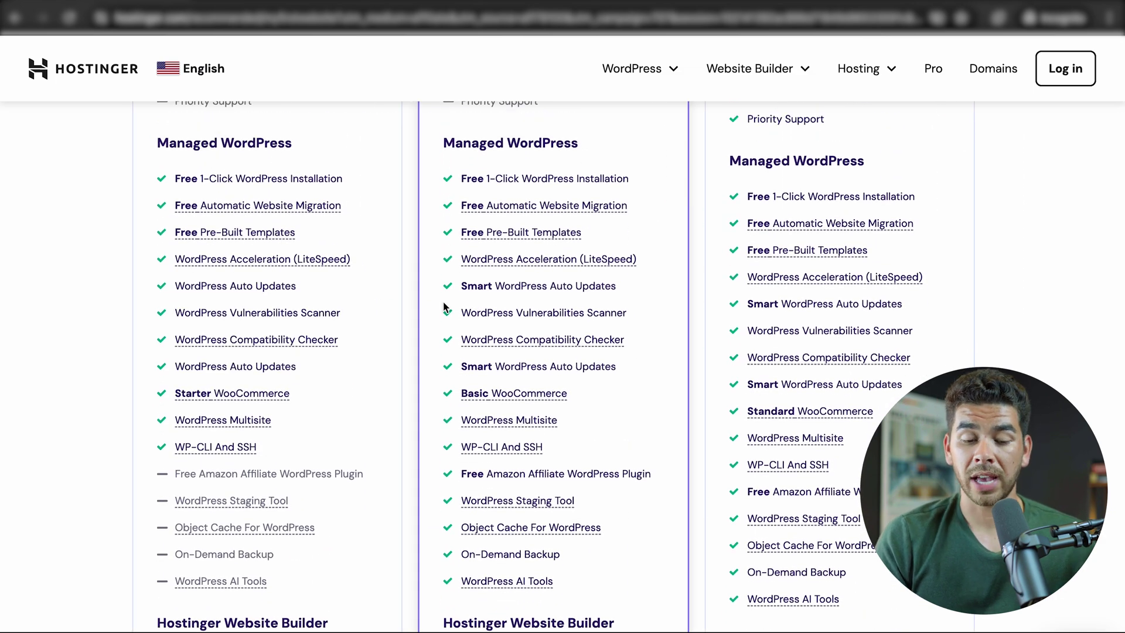
{"action": "scroll", "coordinate": [445, 306], "scroll_direction": "down", "scroll_amount": 1}
{"action": "scroll", "coordinate": [445, 307], "scroll_direction": "down", "scroll_amount": 4}
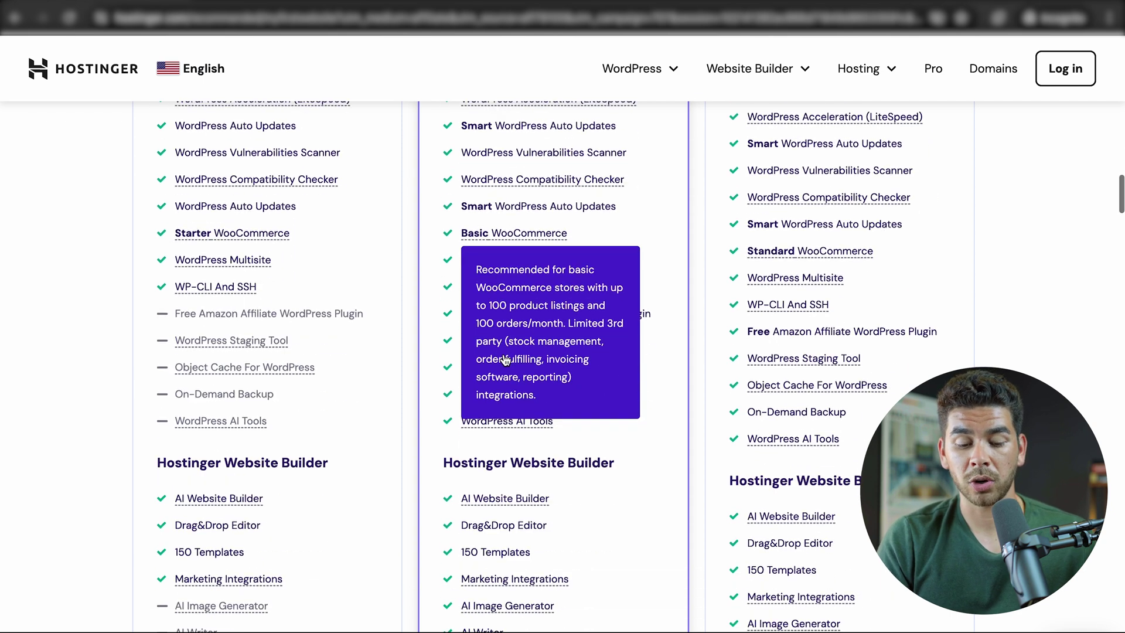
{"action": "scroll", "coordinate": [495, 392], "scroll_direction": "down", "scroll_amount": 10}
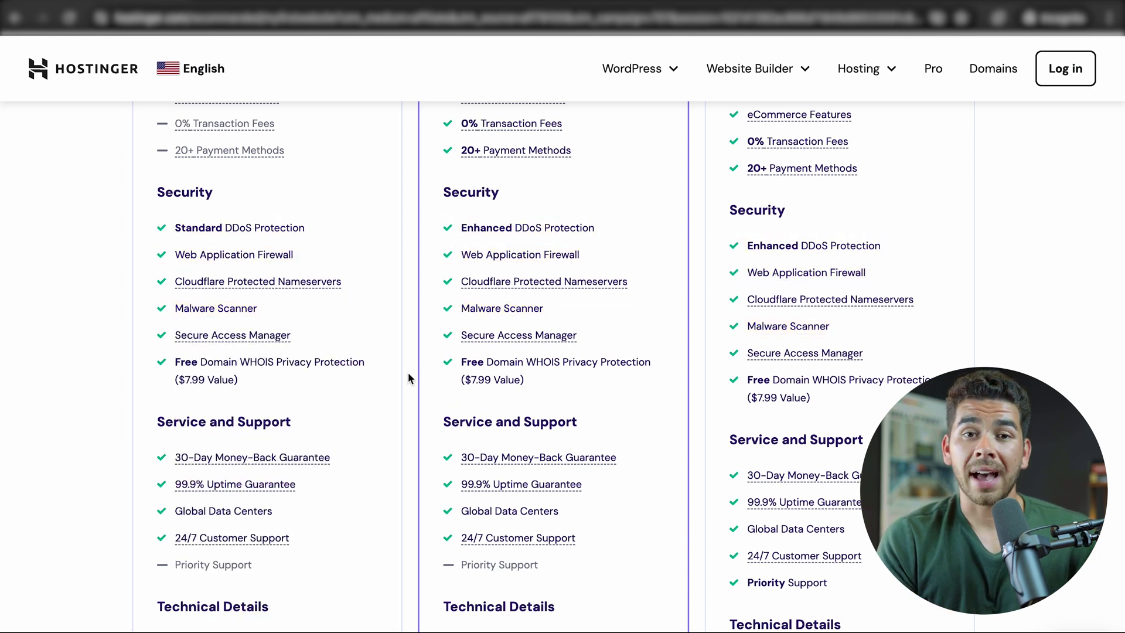
{"action": "scroll", "coordinate": [408, 372], "scroll_direction": "down", "scroll_amount": 4}
{"action": "mouse_move", "coordinate": [234, 245]}
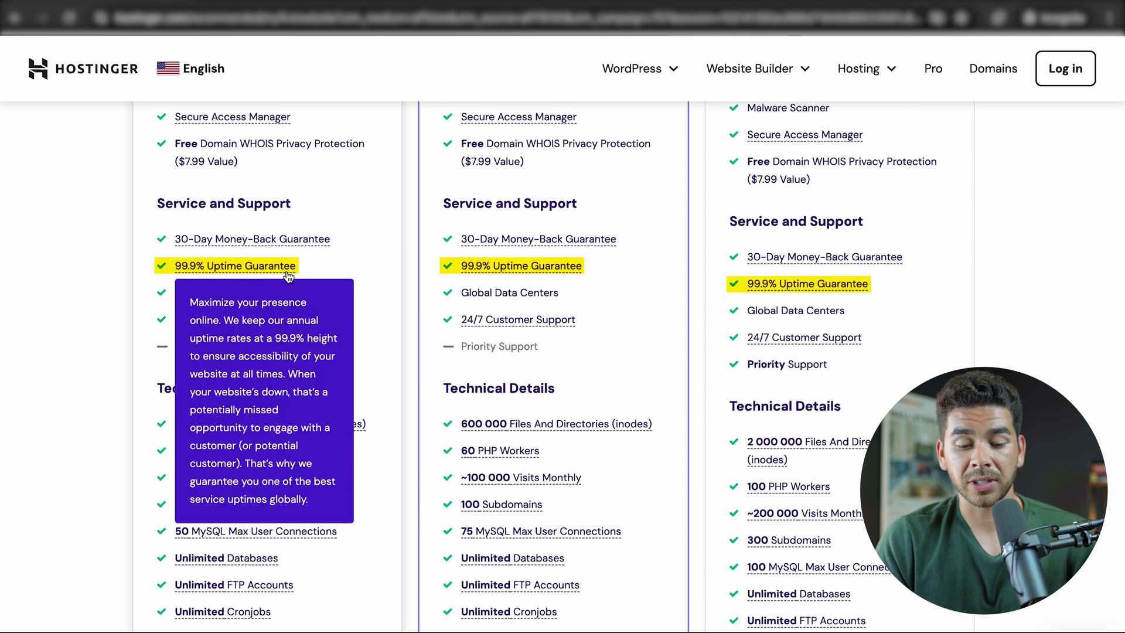
{"action": "mouse_move", "coordinate": [242, 305]}
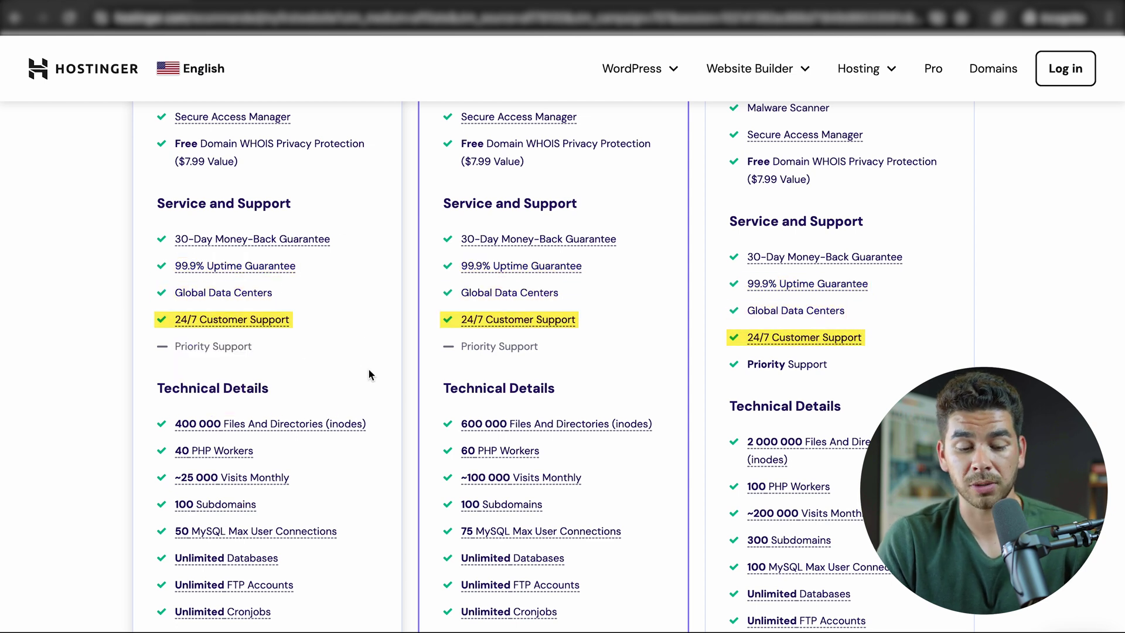
{"action": "scroll", "coordinate": [369, 375], "scroll_direction": "up", "scroll_amount": 10}
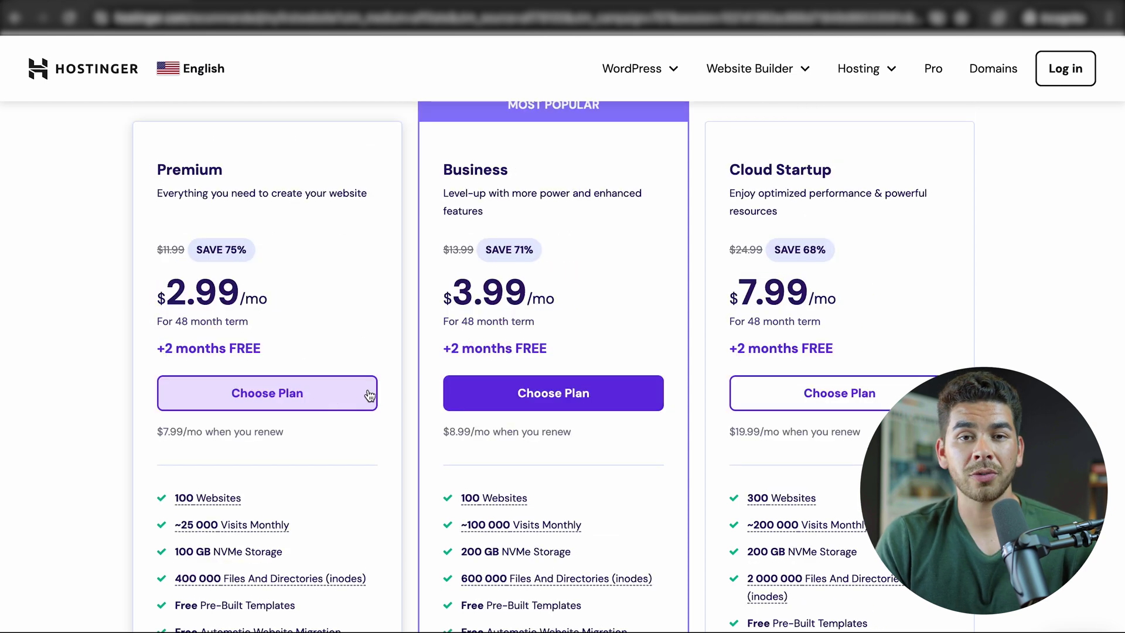
Choose the Premium plan on a 12-month term and fill in account e-mail and billing state.
{"action": "left_click", "coordinate": [315, 397]}
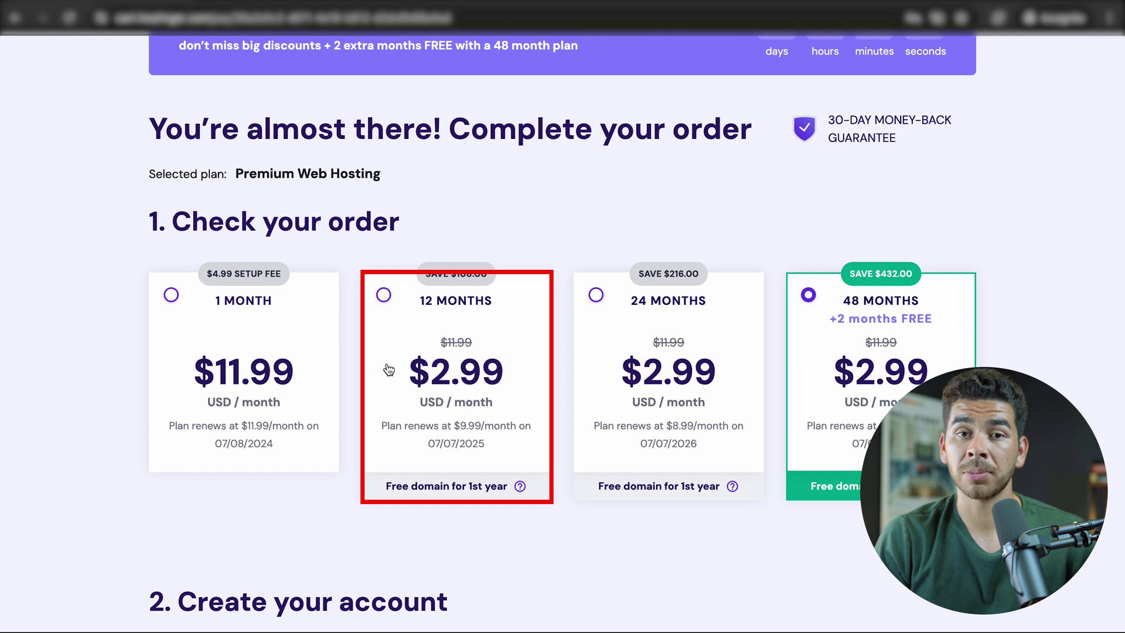
{"action": "left_click", "coordinate": [393, 309]}
{"action": "scroll", "coordinate": [395, 310], "scroll_direction": "down", "scroll_amount": 4}
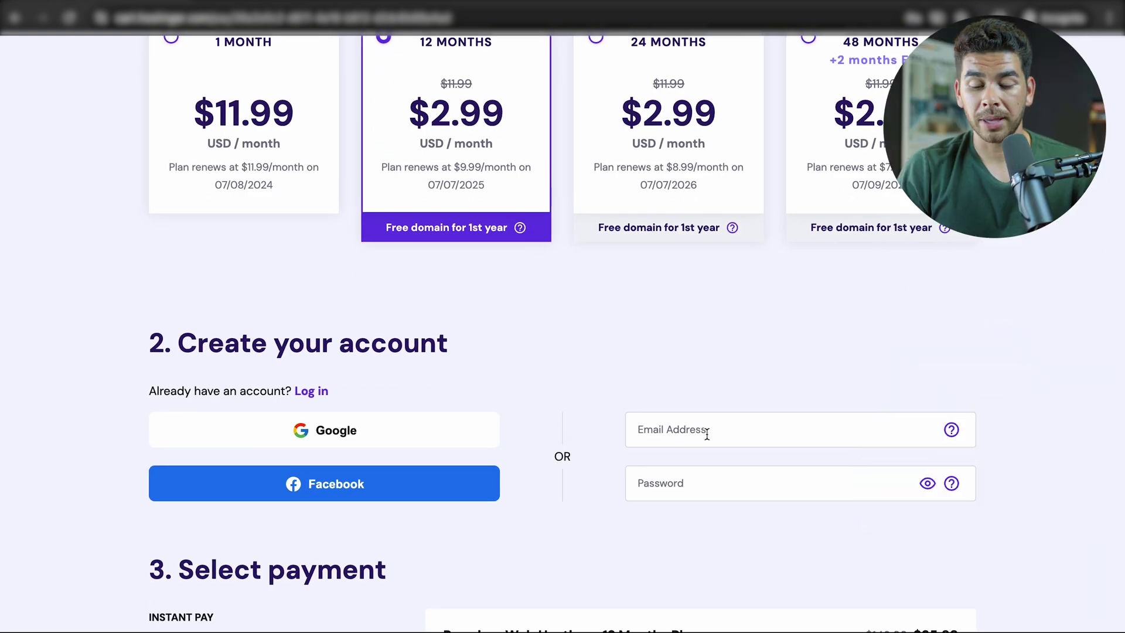
{"action": "left_click", "coordinate": [708, 434]}
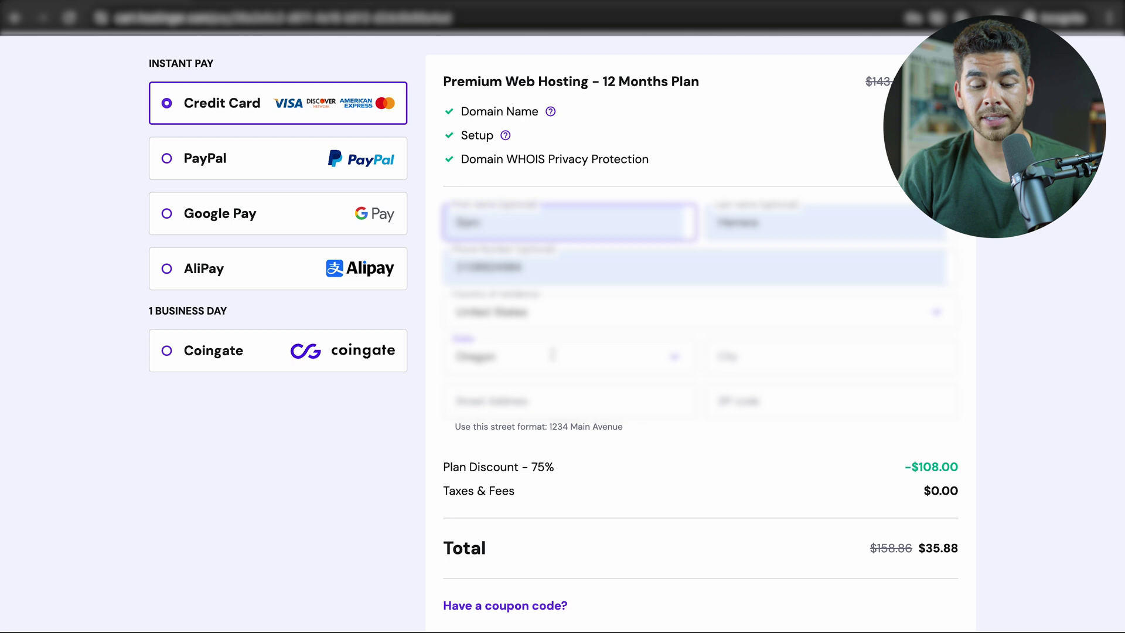
{"action": "left_click", "coordinate": [553, 354]}
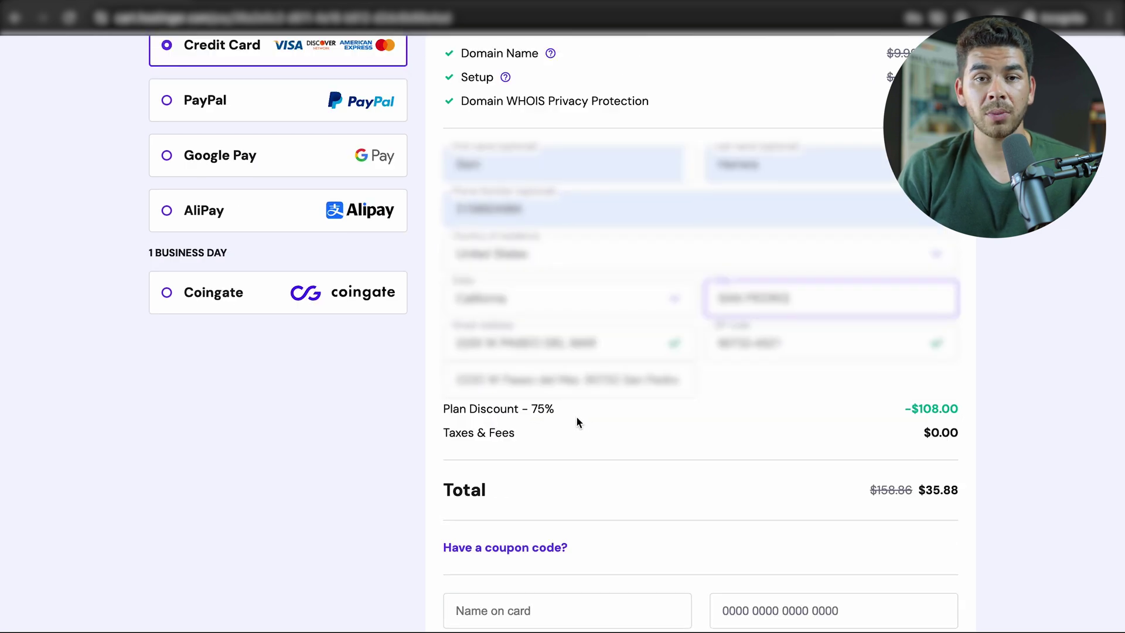
Apply coupon MYFIRSTWEBSITE, bringing the total to $32.29.
{"action": "left_click", "coordinate": [535, 554]}
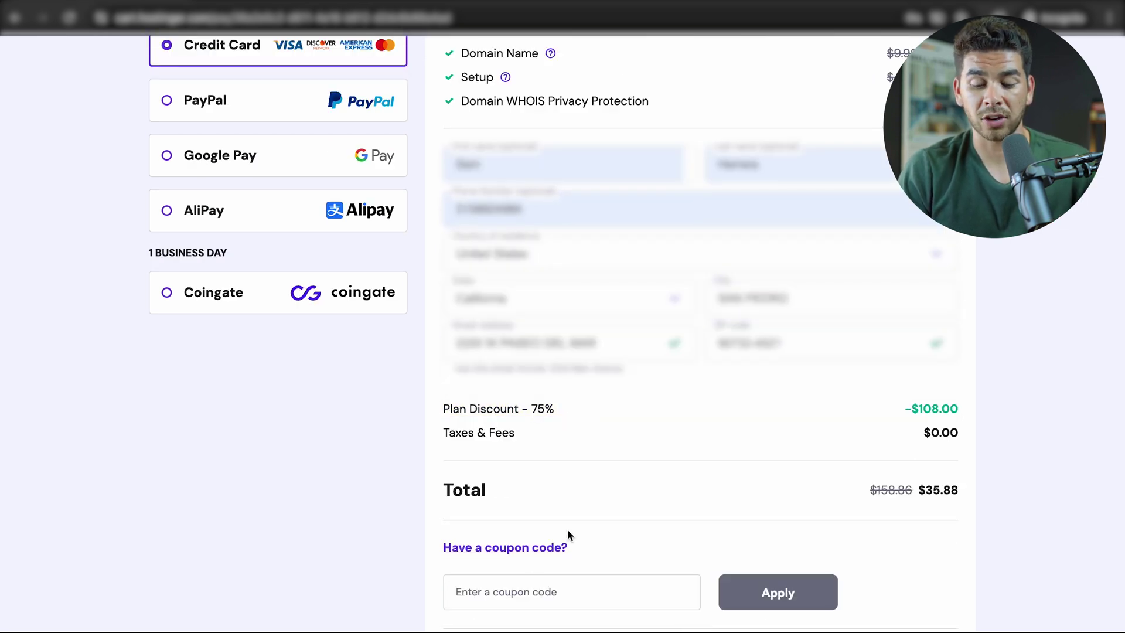
{"action": "left_click", "coordinate": [574, 593]}
{"action": "type", "text": "MYFIRSTWEBSITE"}
{"action": "key", "text": "Return"}
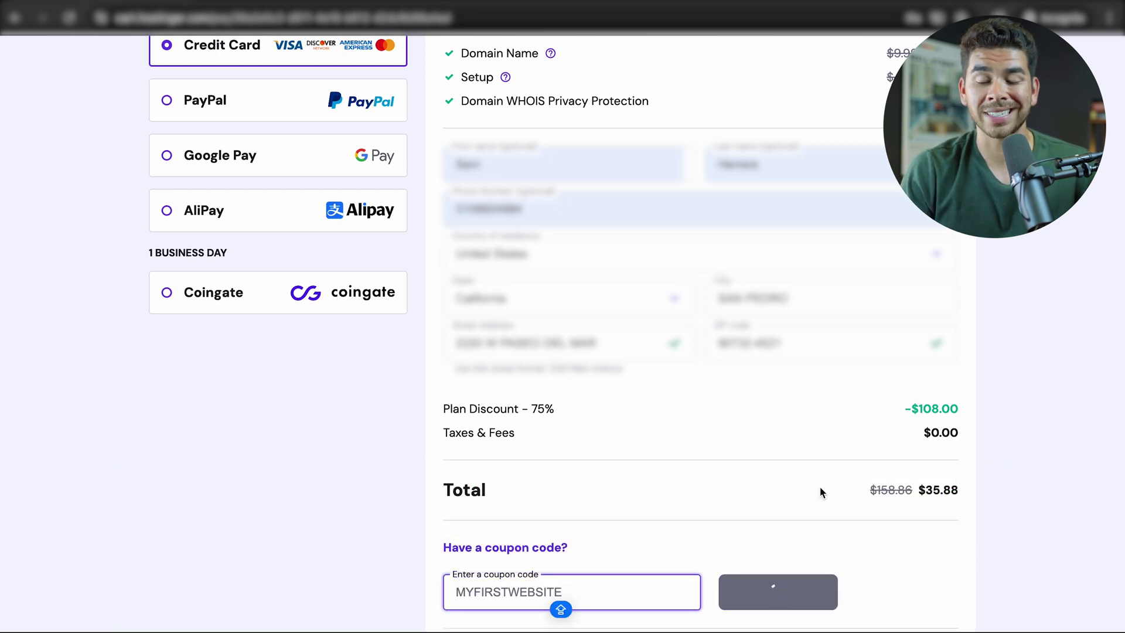
{"action": "scroll", "coordinate": [821, 486], "scroll_direction": "down", "scroll_amount": 3}
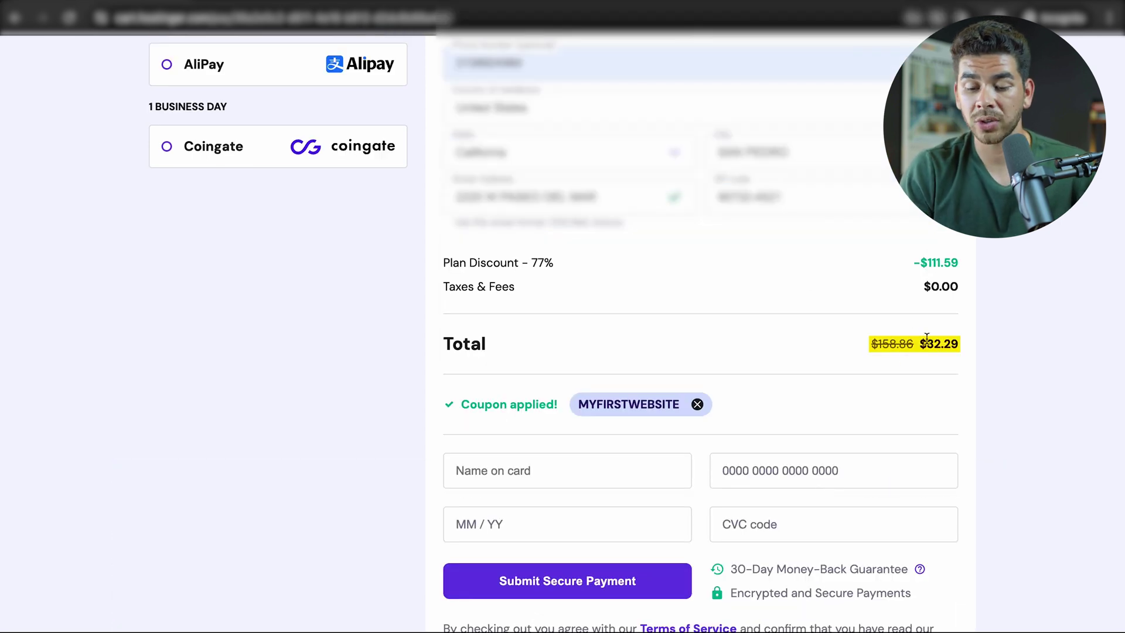